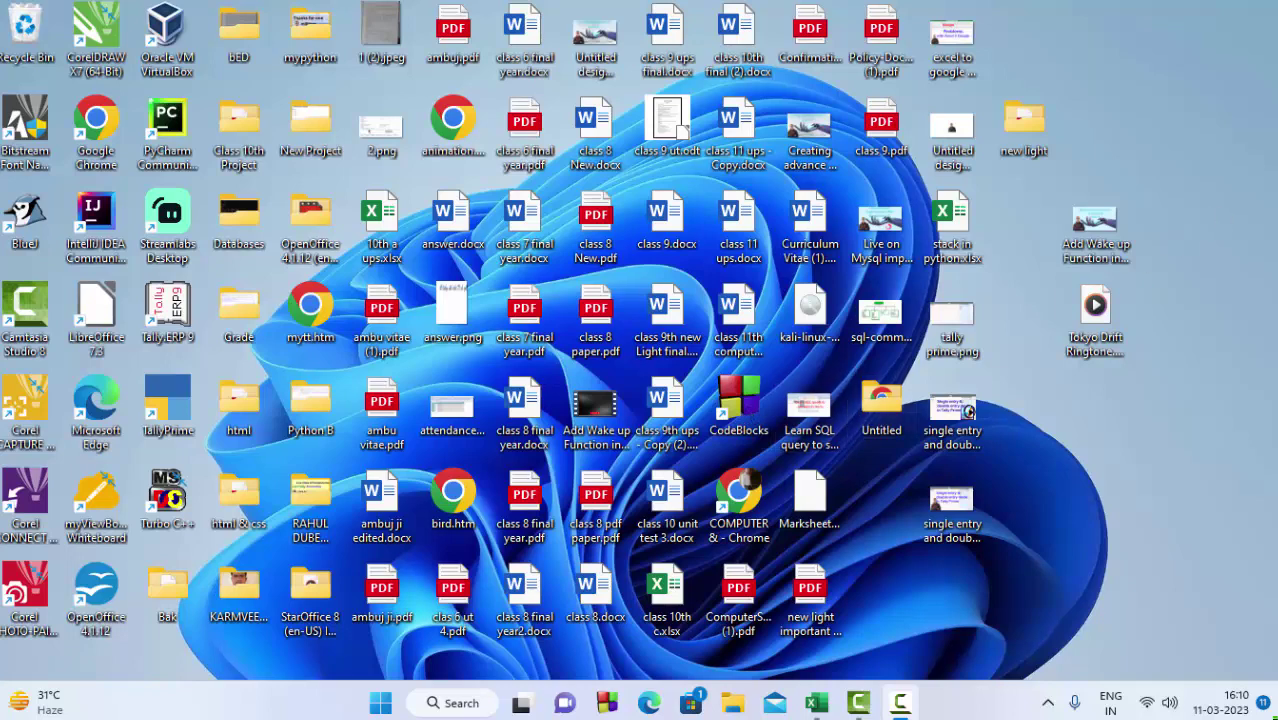
- Refresh the desktop and restore the Book1 workbook with its city list
right_click(1175, 232)
click(1061, 222)
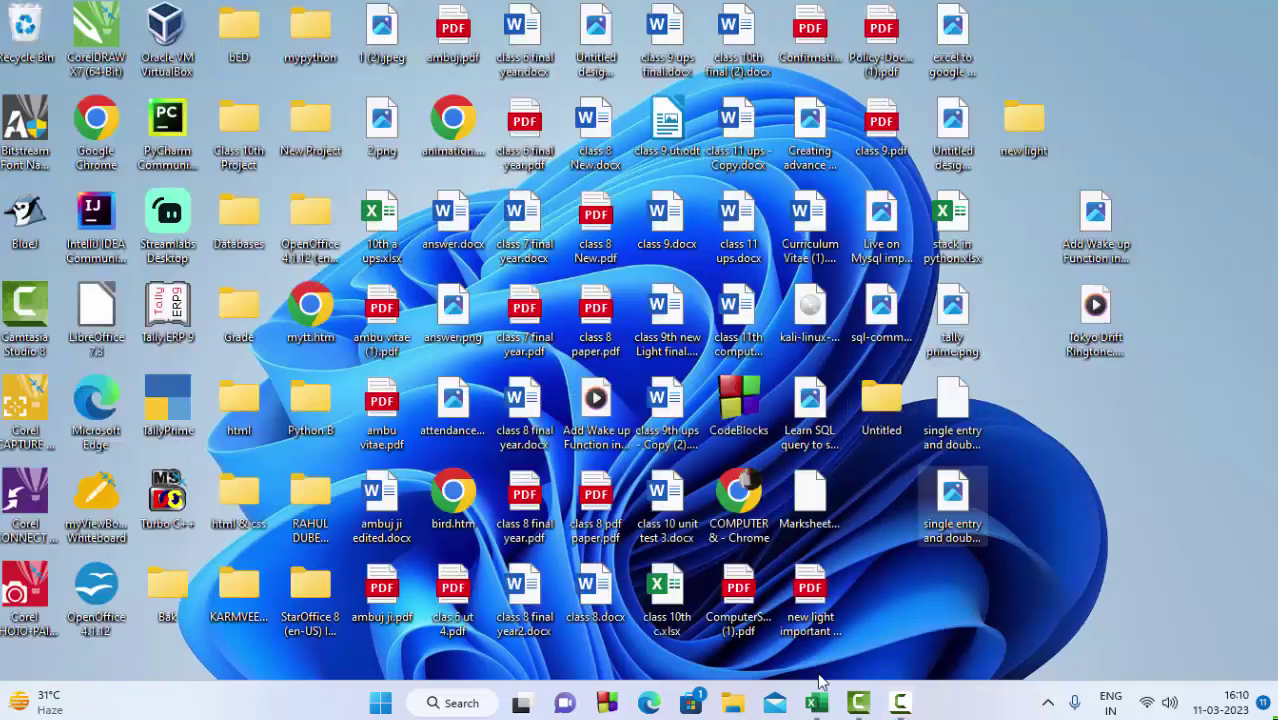
click(813, 700)
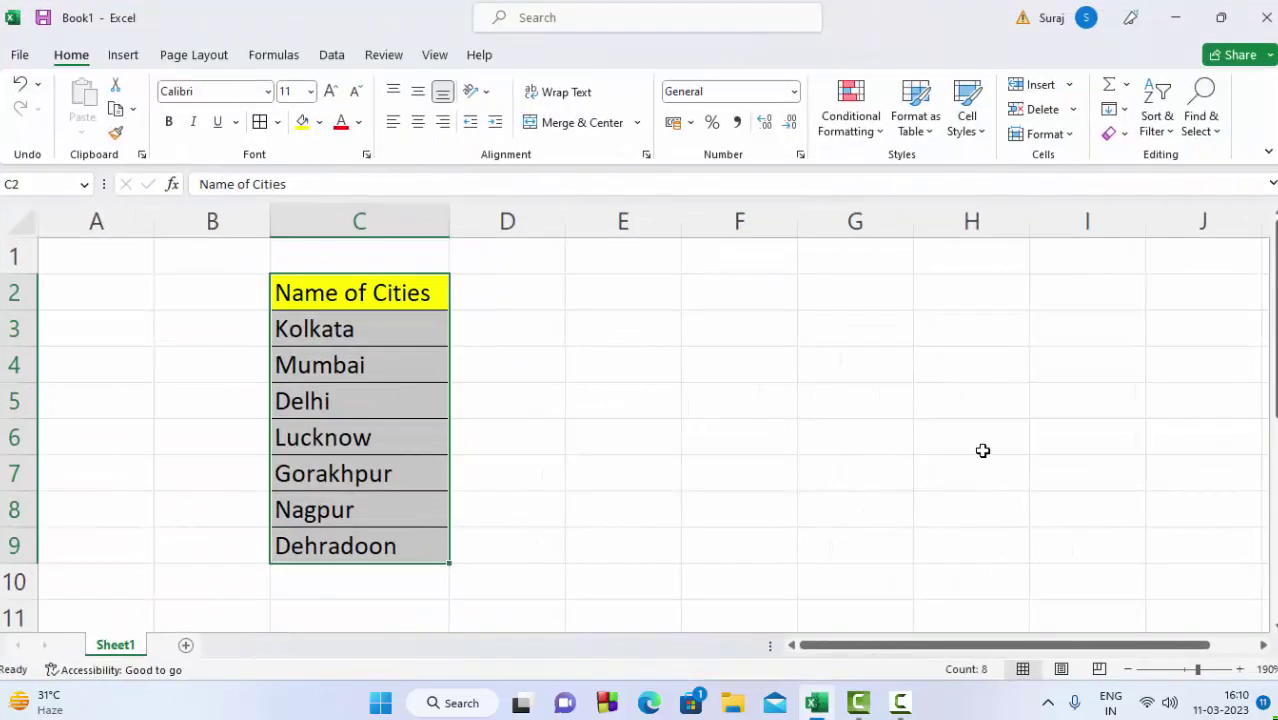
click(792, 418)
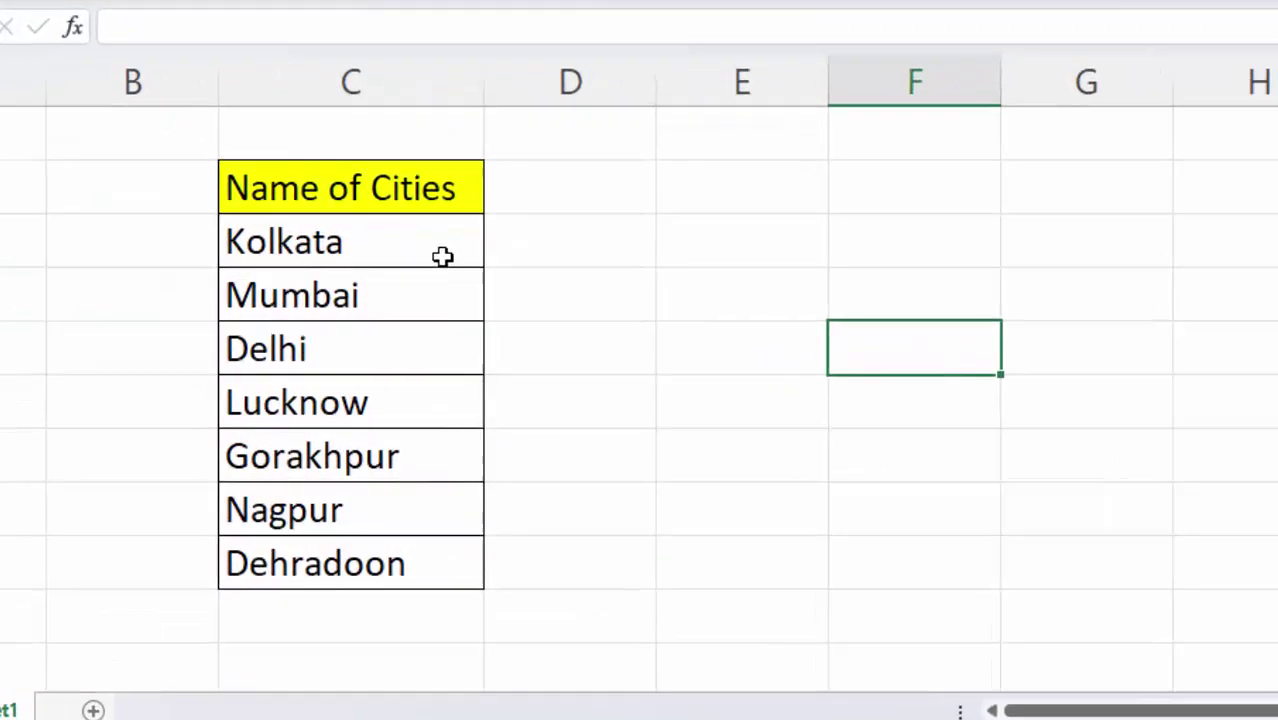
drag(421, 340, 404, 379)
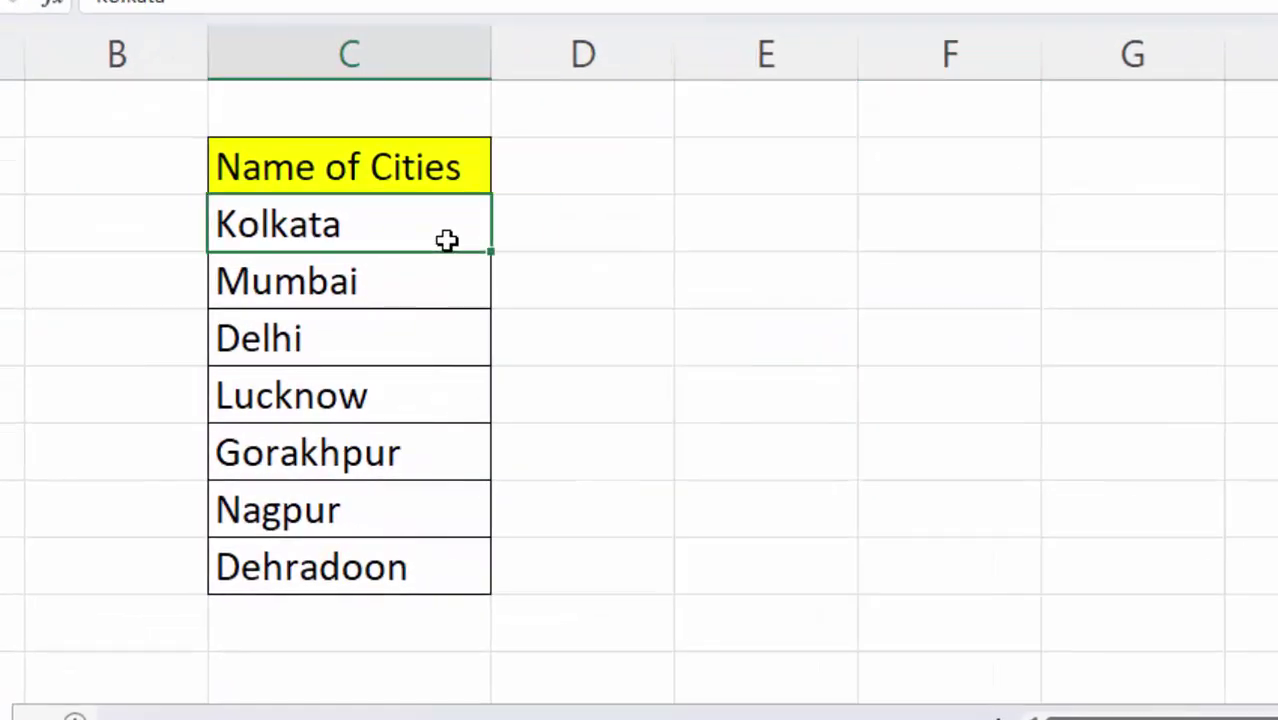
drag(419, 309, 377, 555)
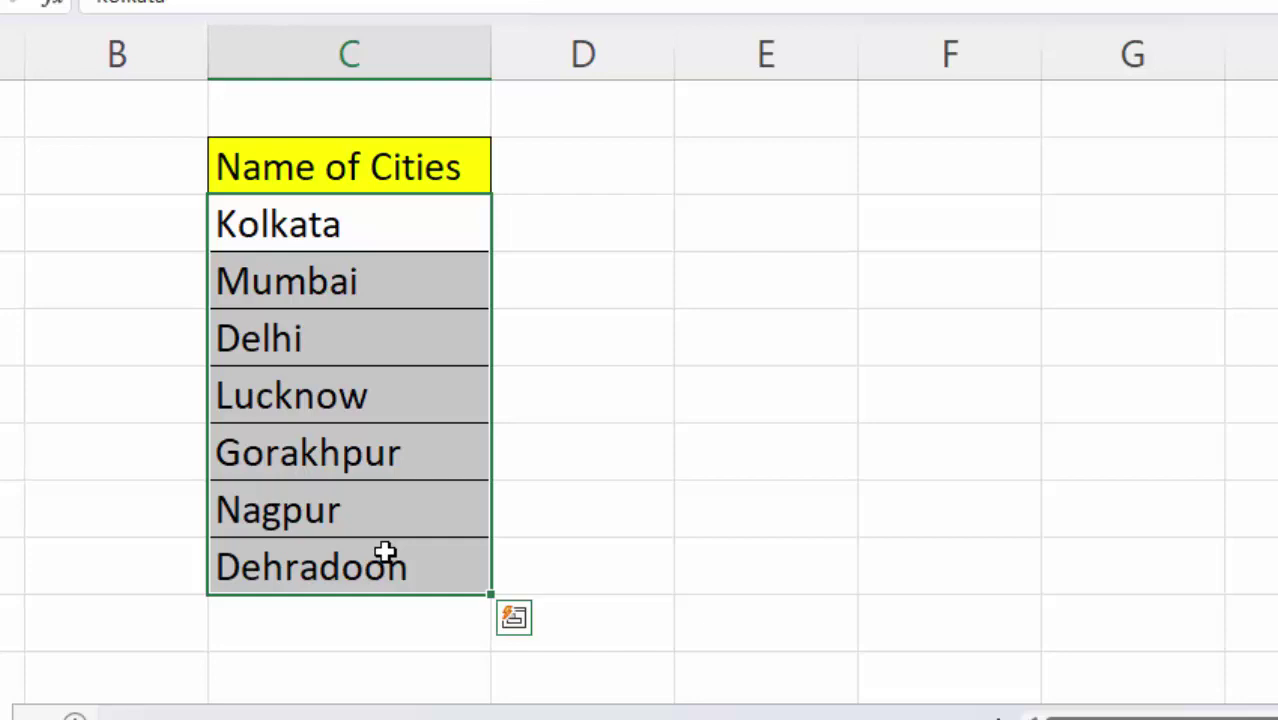
click(394, 186)
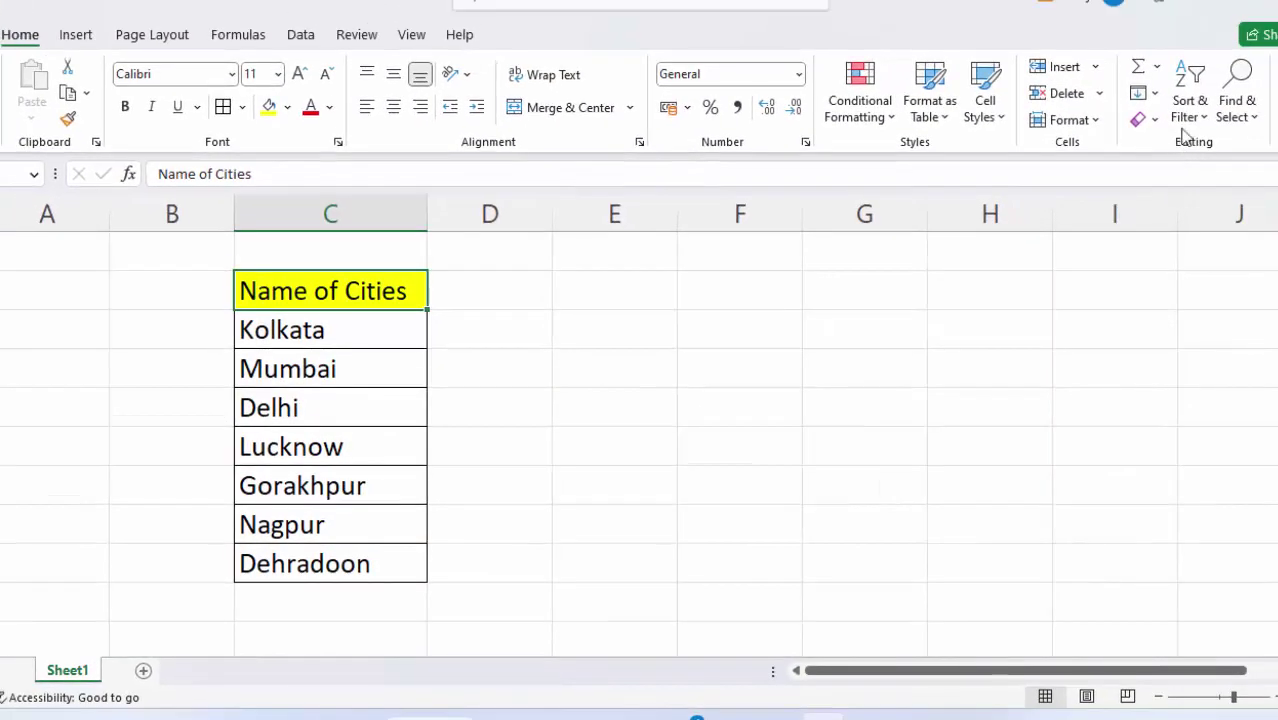
click(1189, 118)
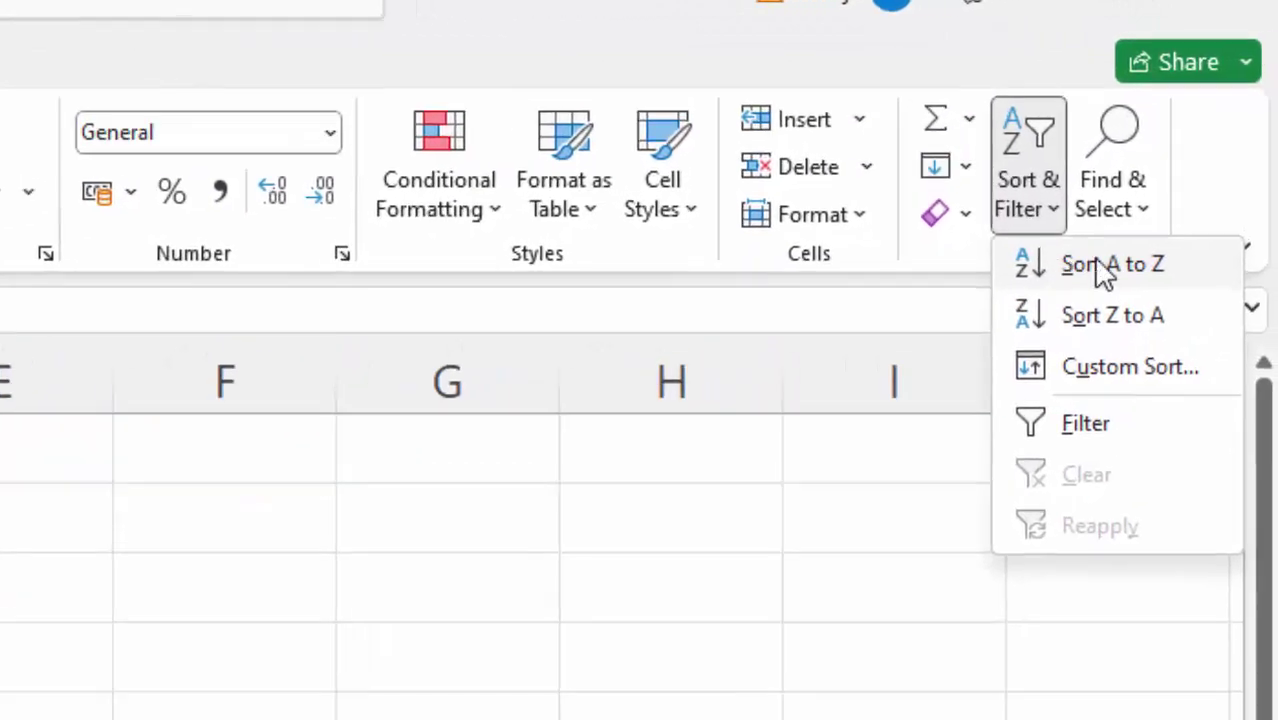
click(713, 543)
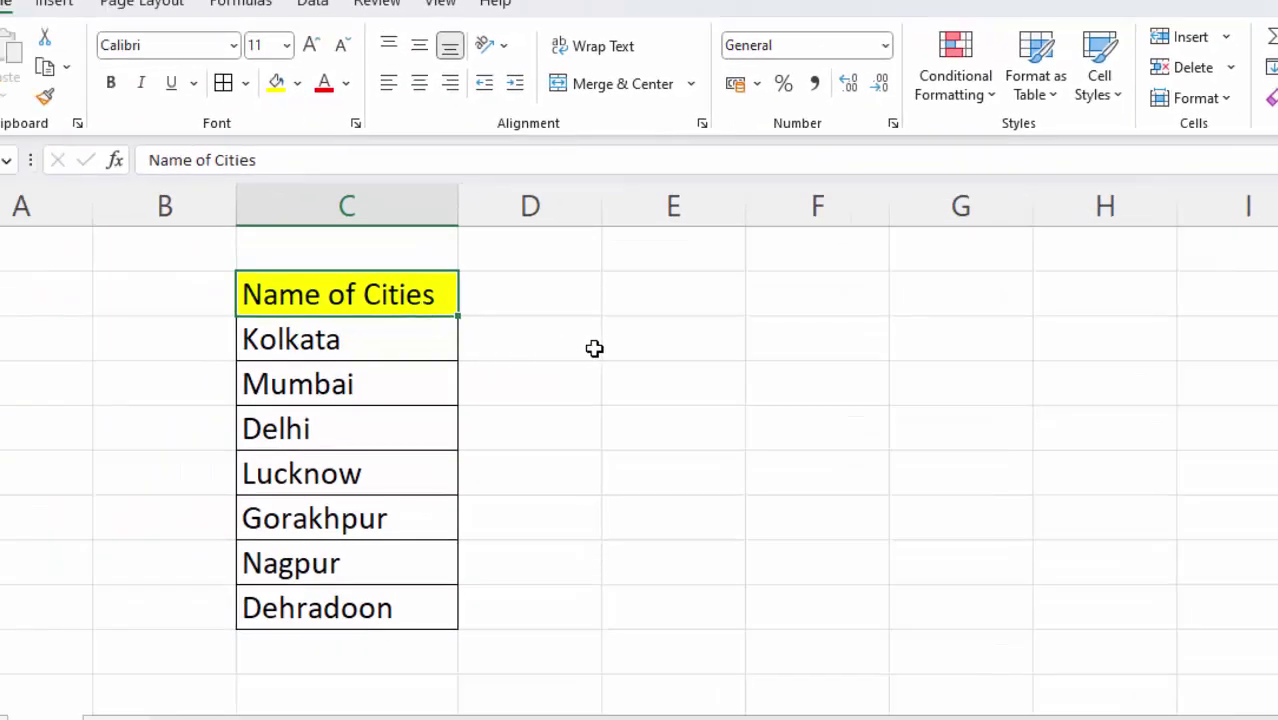
click(657, 353)
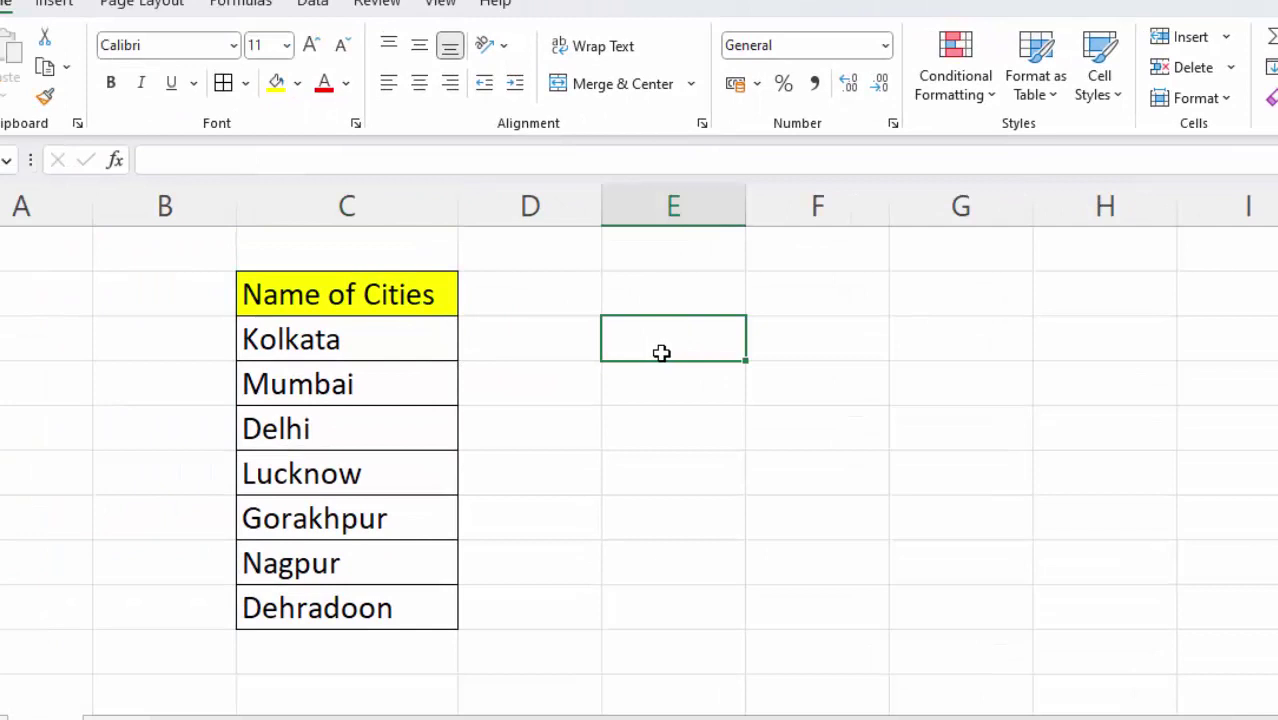
- Enter =SORT(C3:C9) in column E so the seven cities spill alphabetically, Dehradoon to Nagpur
text(=sort)
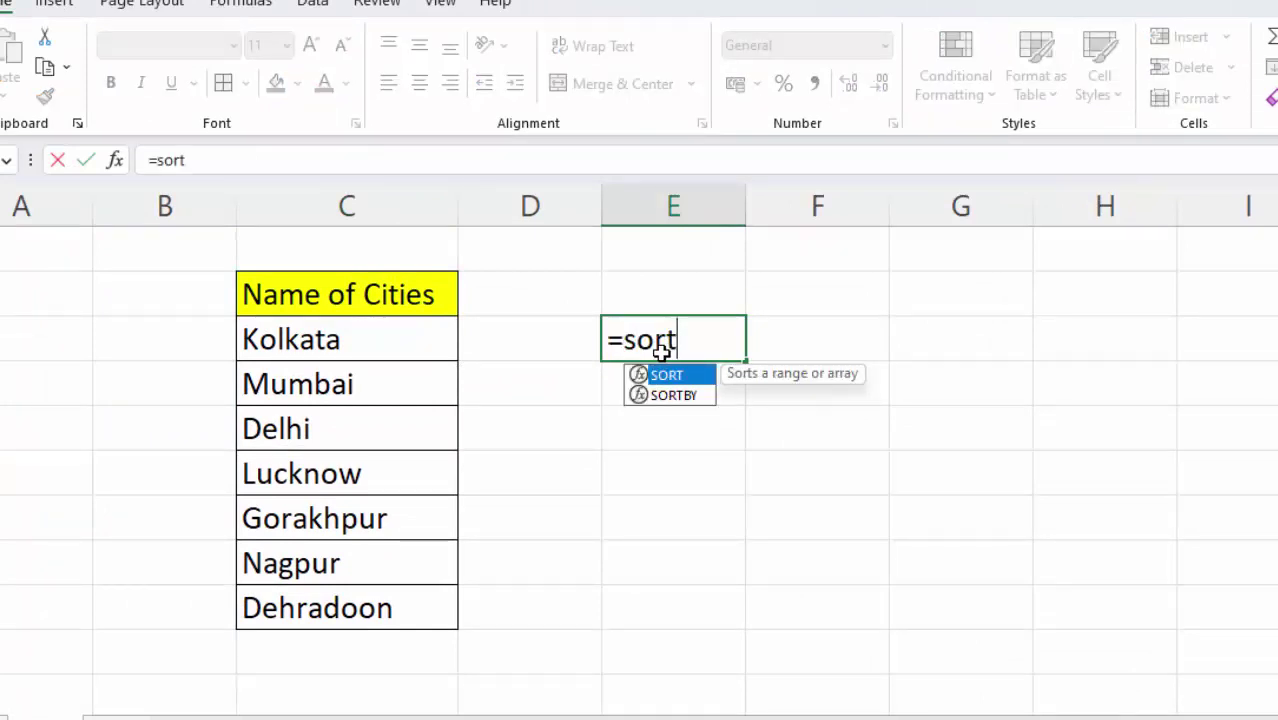
key(Tab)
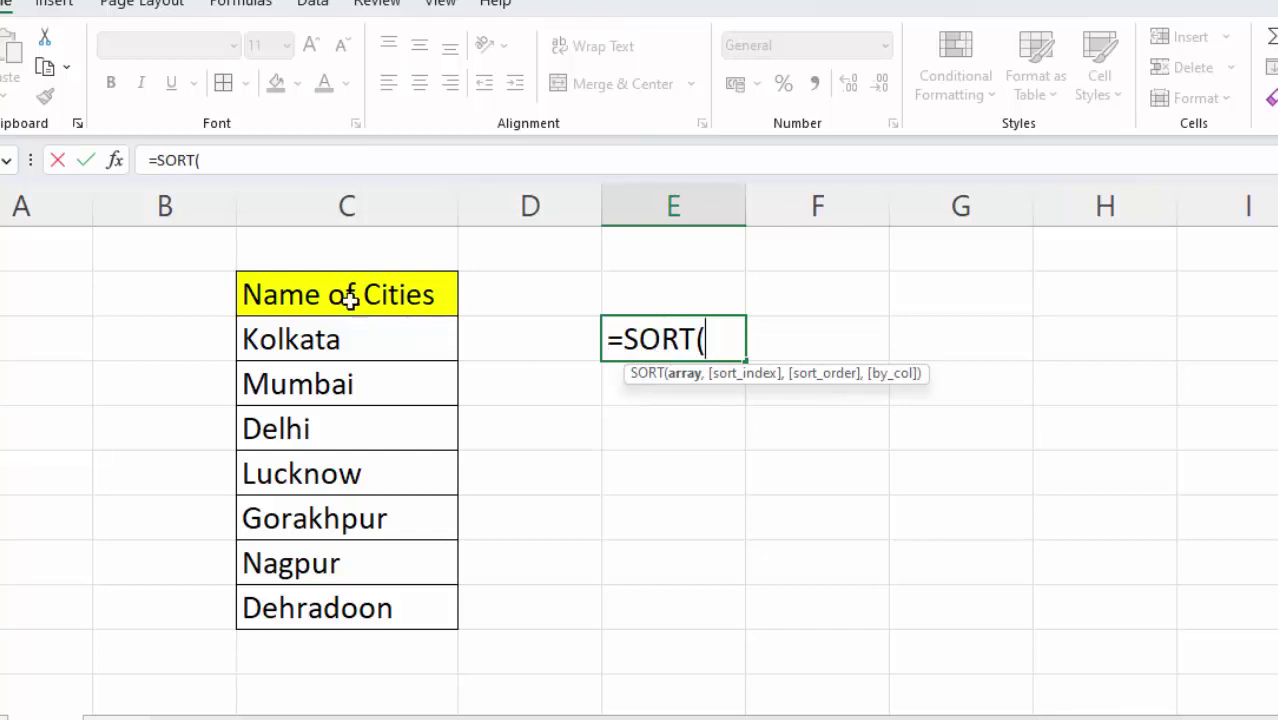
click(374, 345)
drag(374, 345, 366, 597)
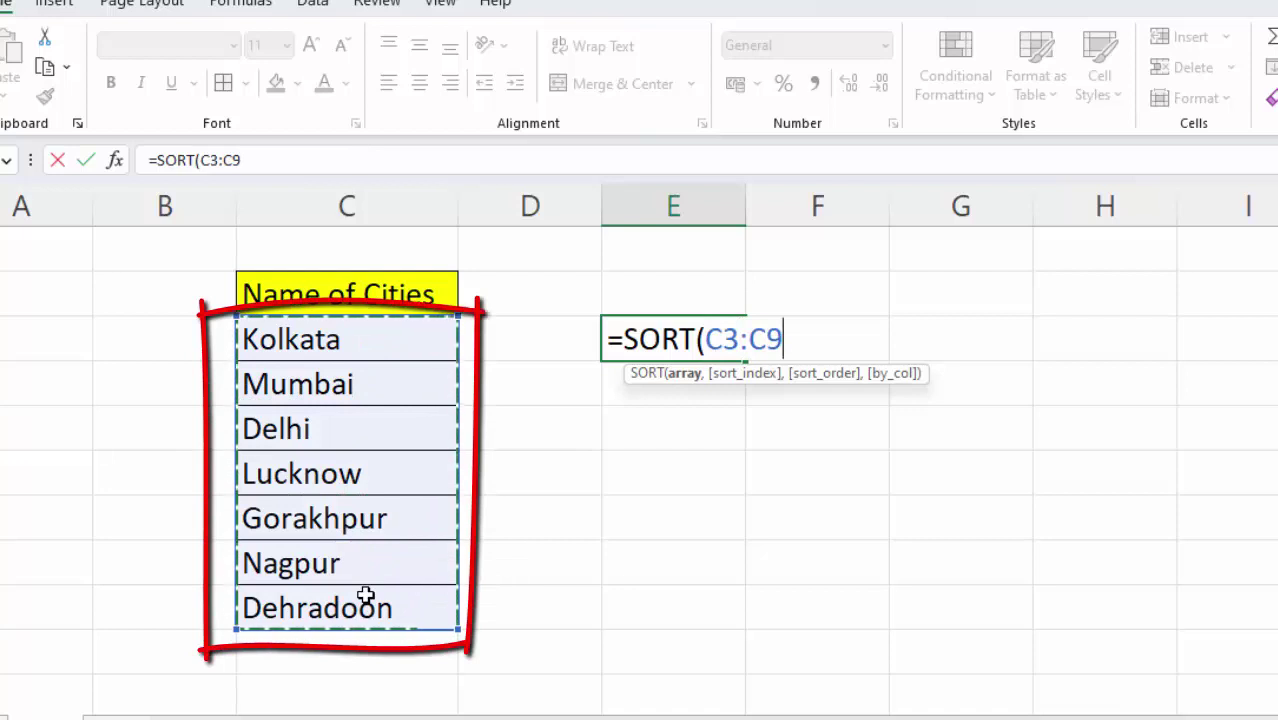
text())
key(Return)
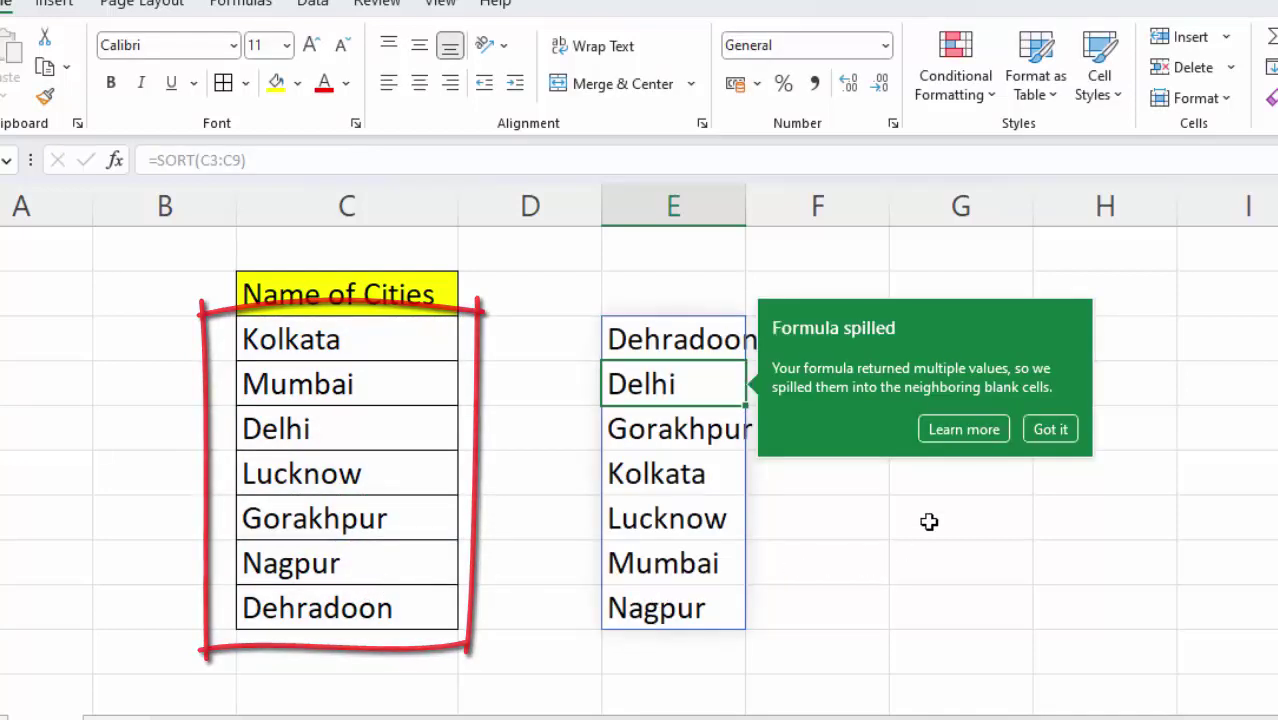
click(1045, 429)
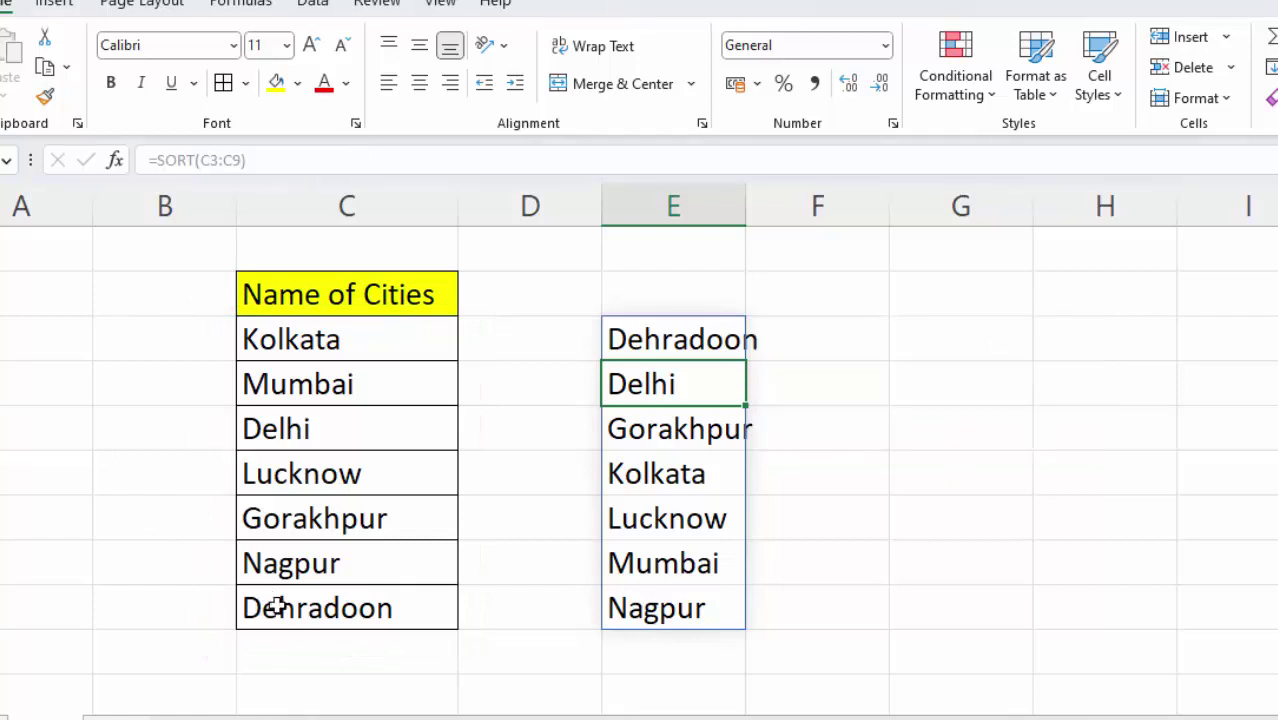
click(315, 652)
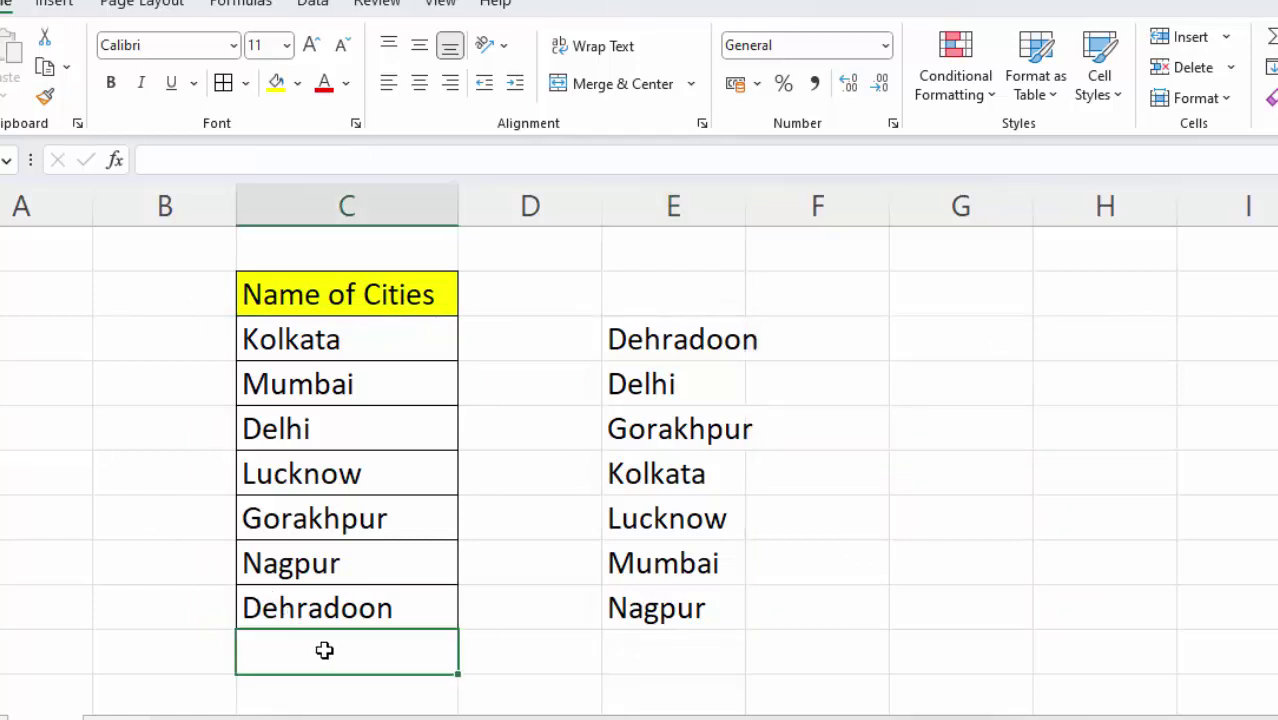
- Replace Nagpur with Kanpur in the city list and autofit column E
click(354, 572)
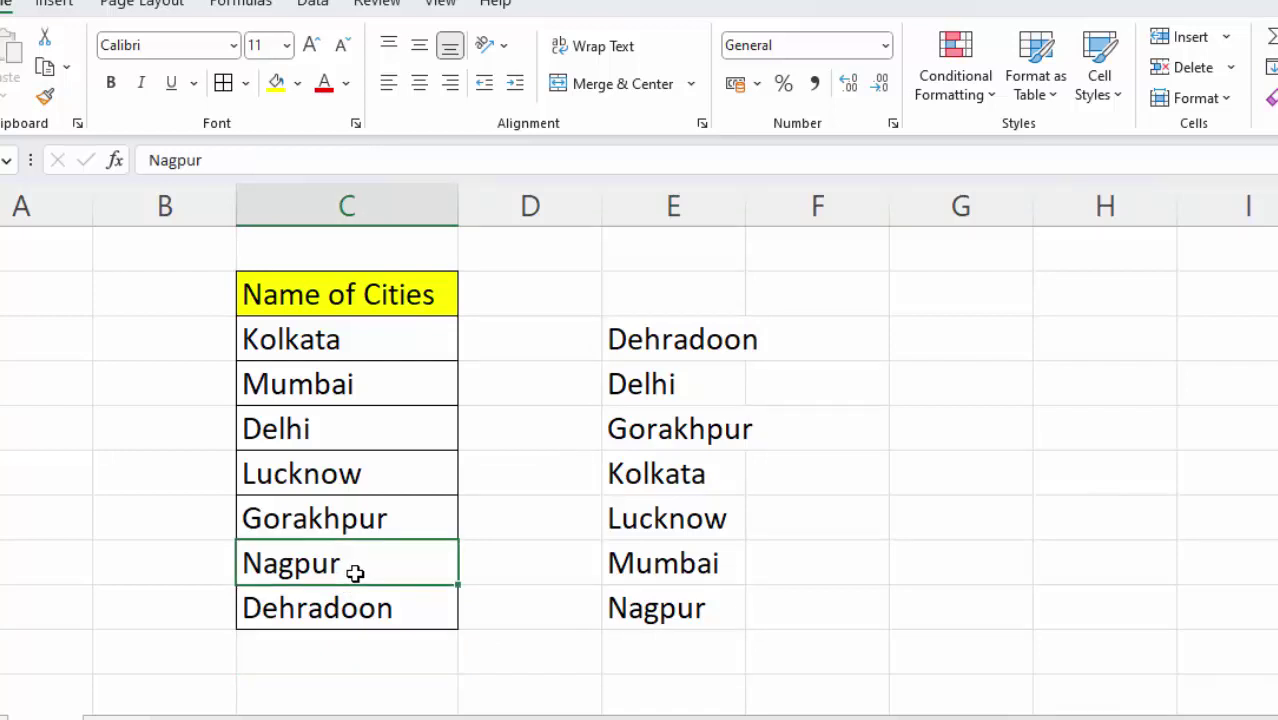
key(BackSpace)
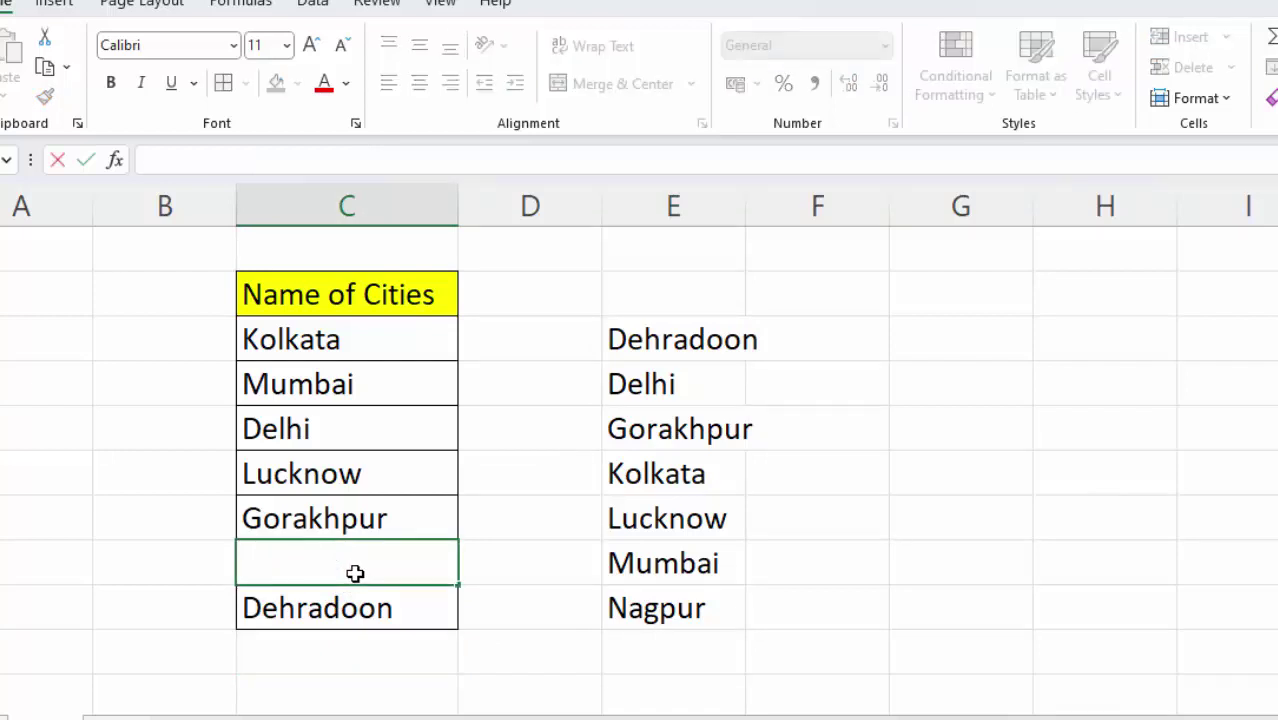
text(Kanpu)
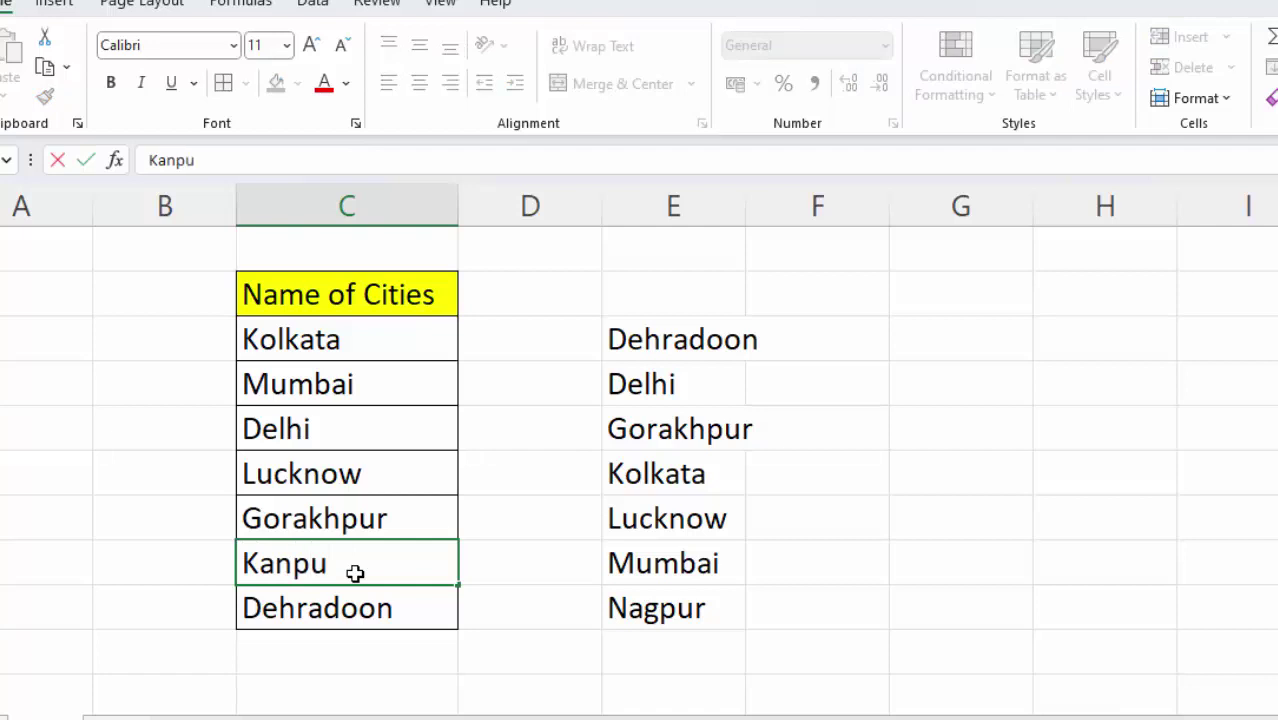
text(r)
key(Return)
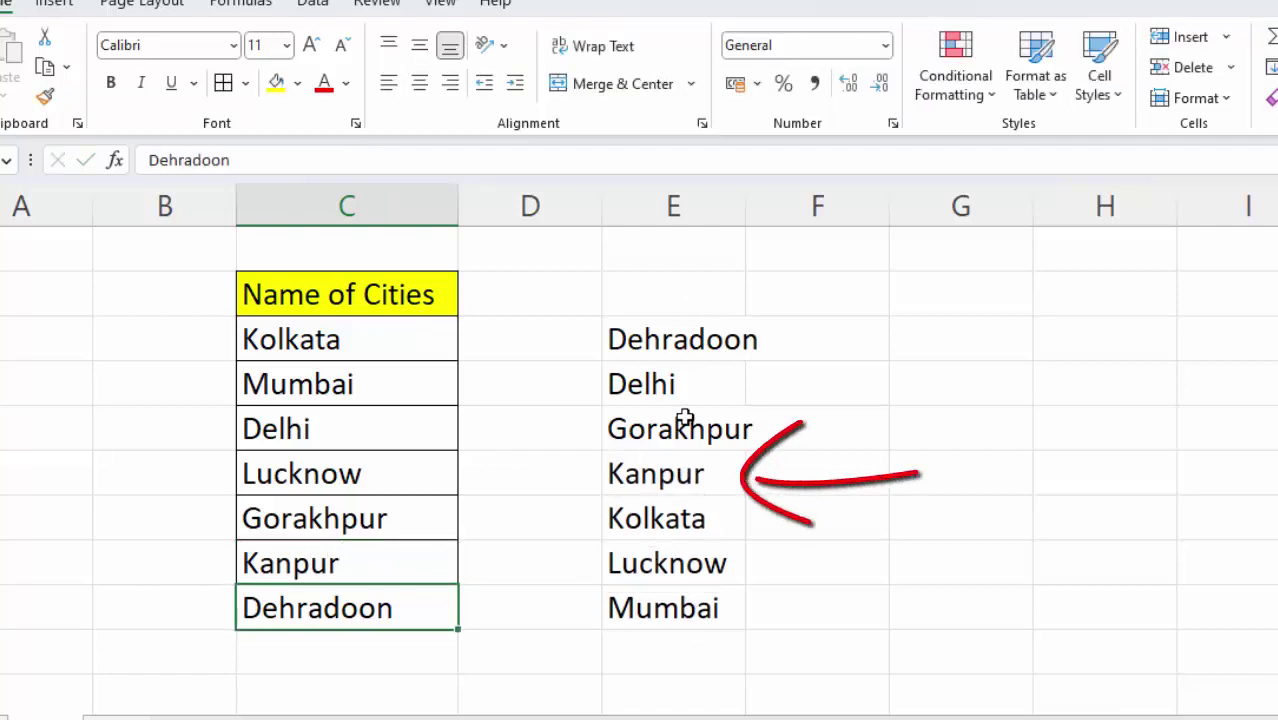
double_click(745, 214)
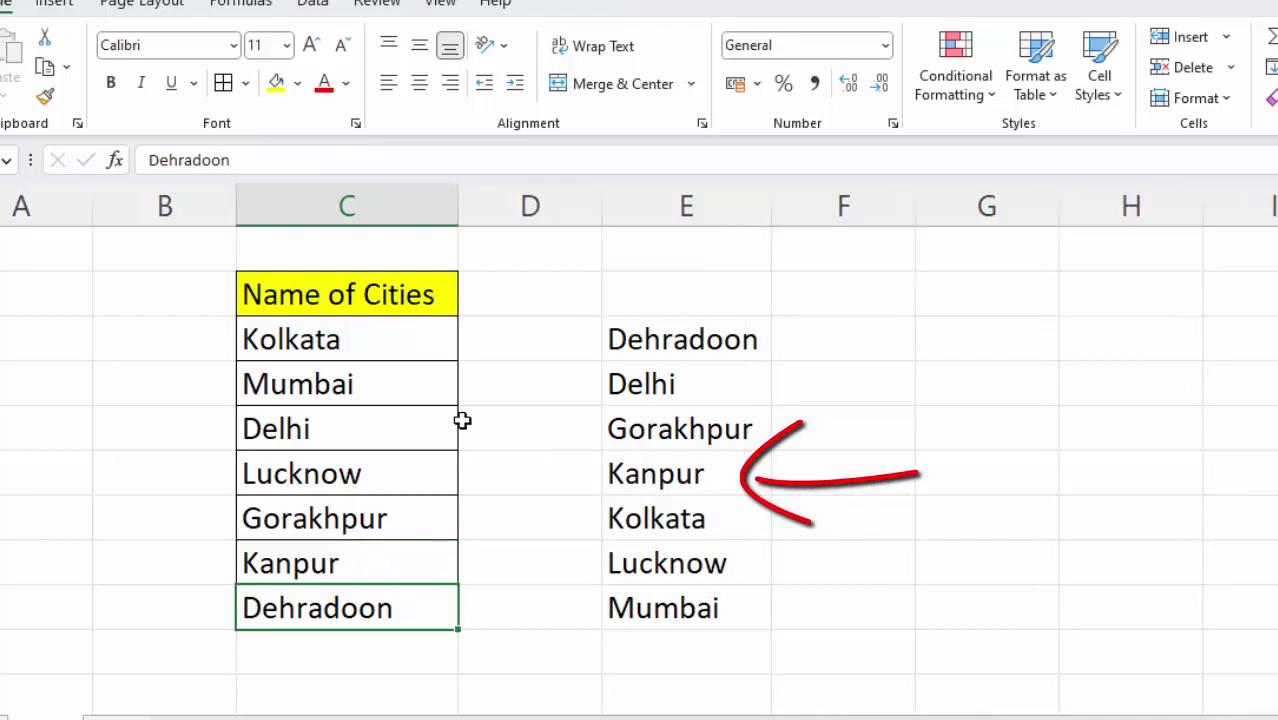
- Add Gurugram below Dehradoon and select the city list C2:C10
click(305, 646)
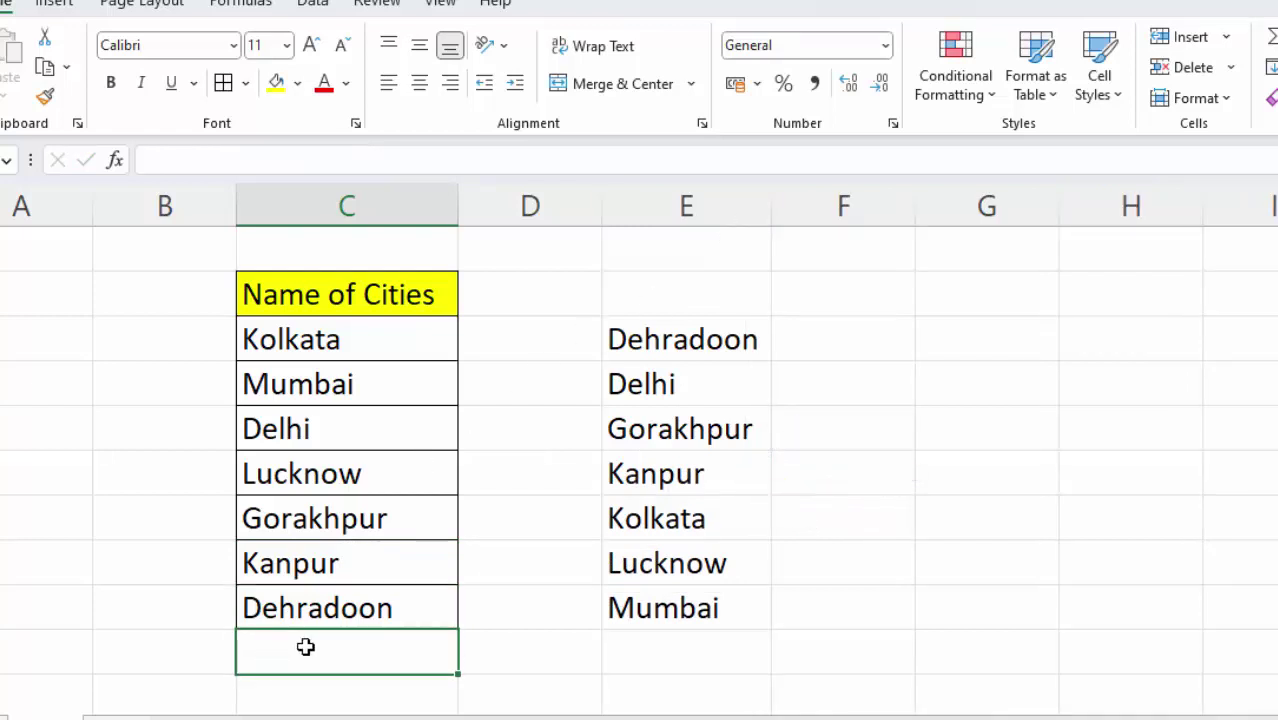
text(Gur)
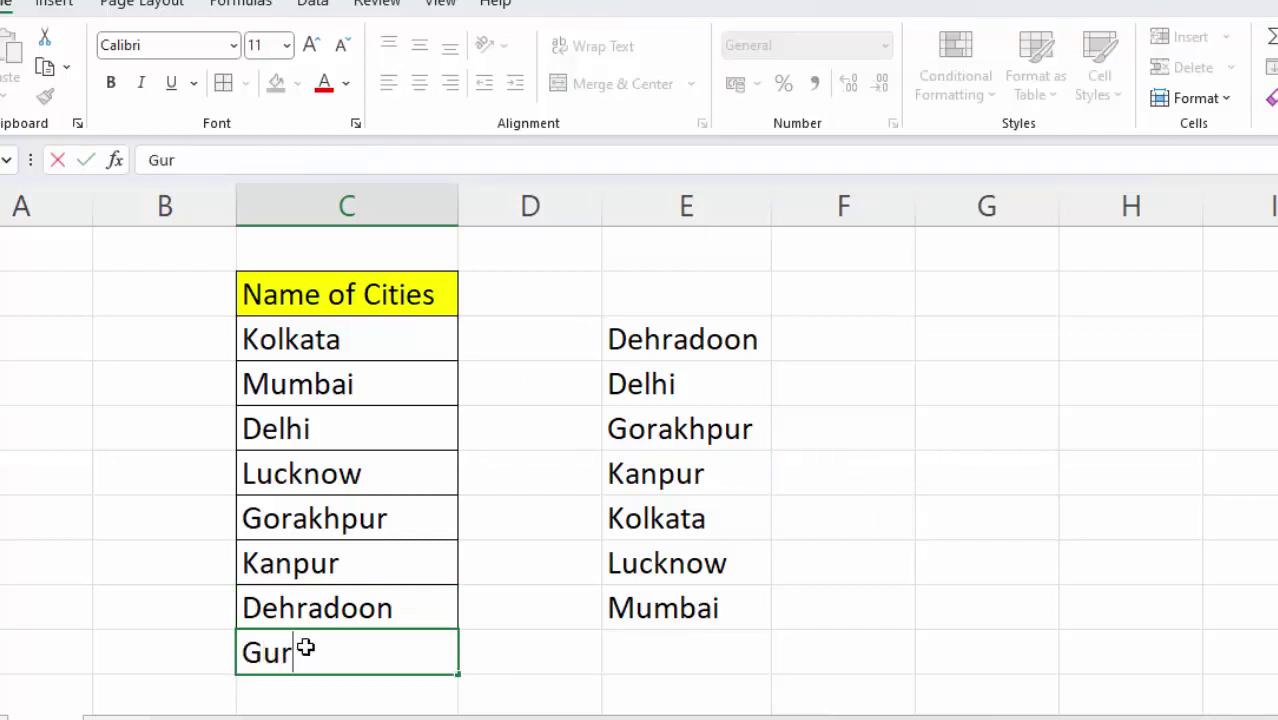
text(ugram)
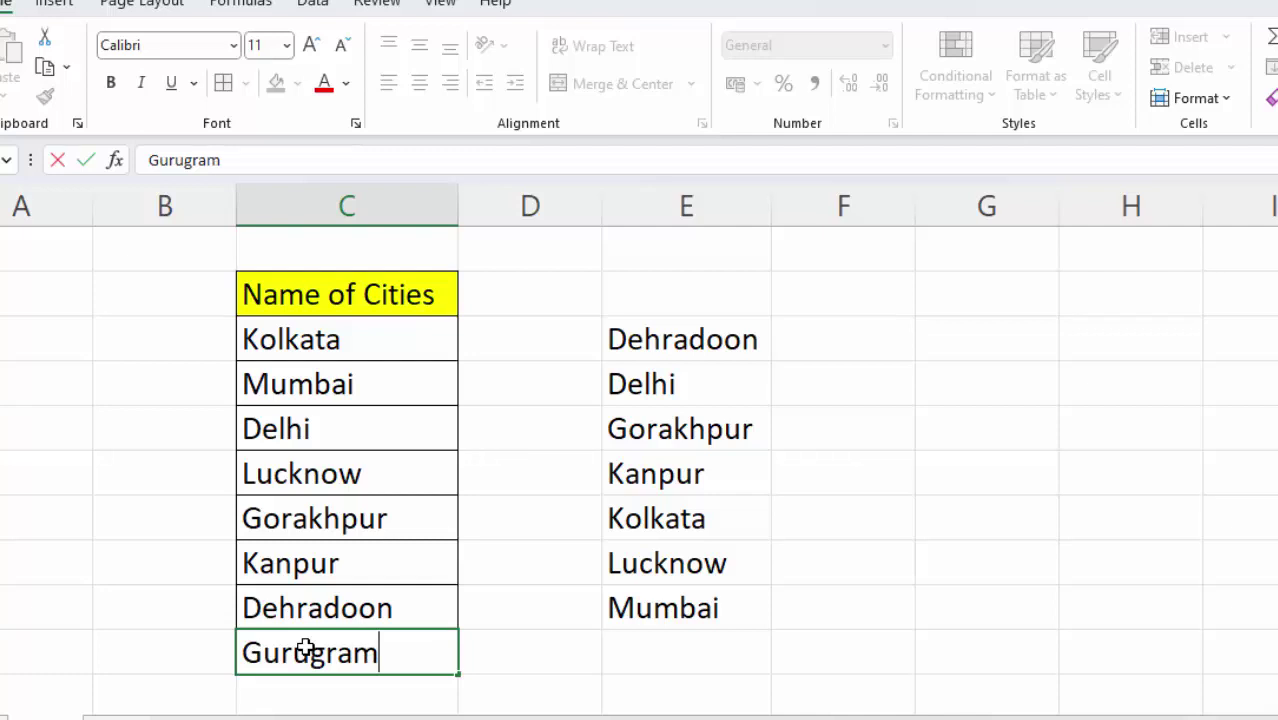
click(1015, 640)
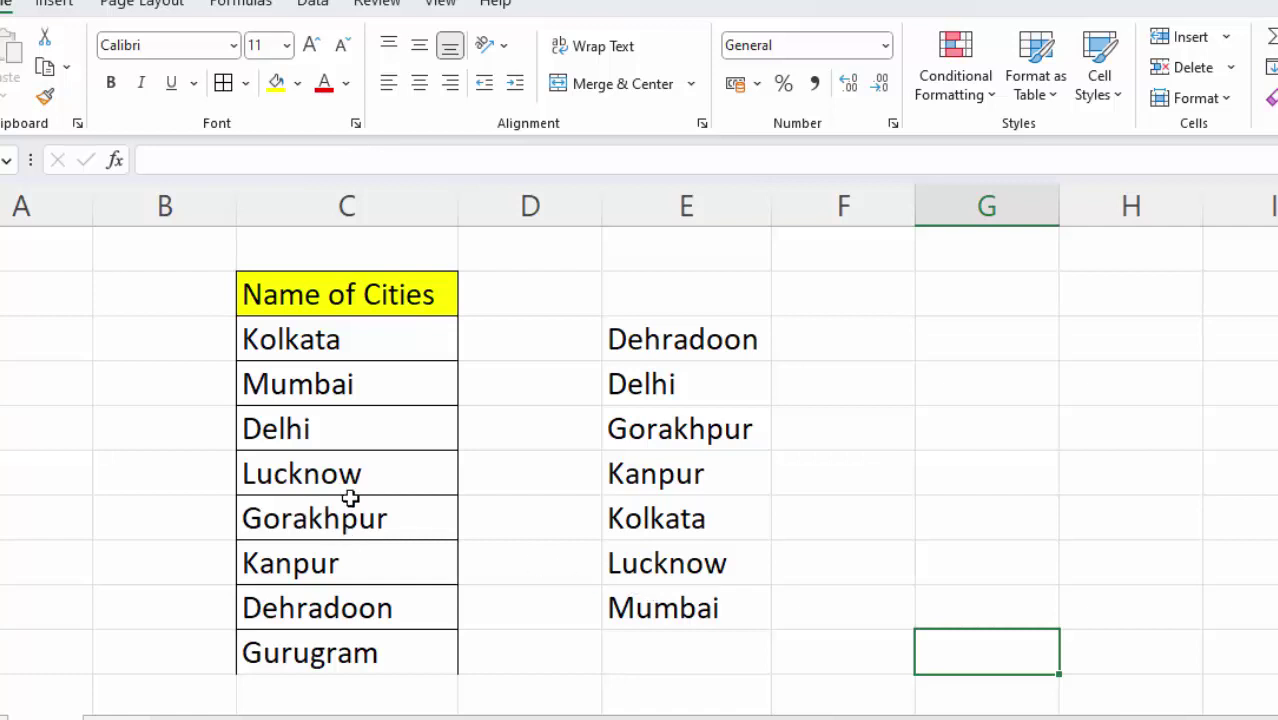
scroll(350, 497, down, 1)
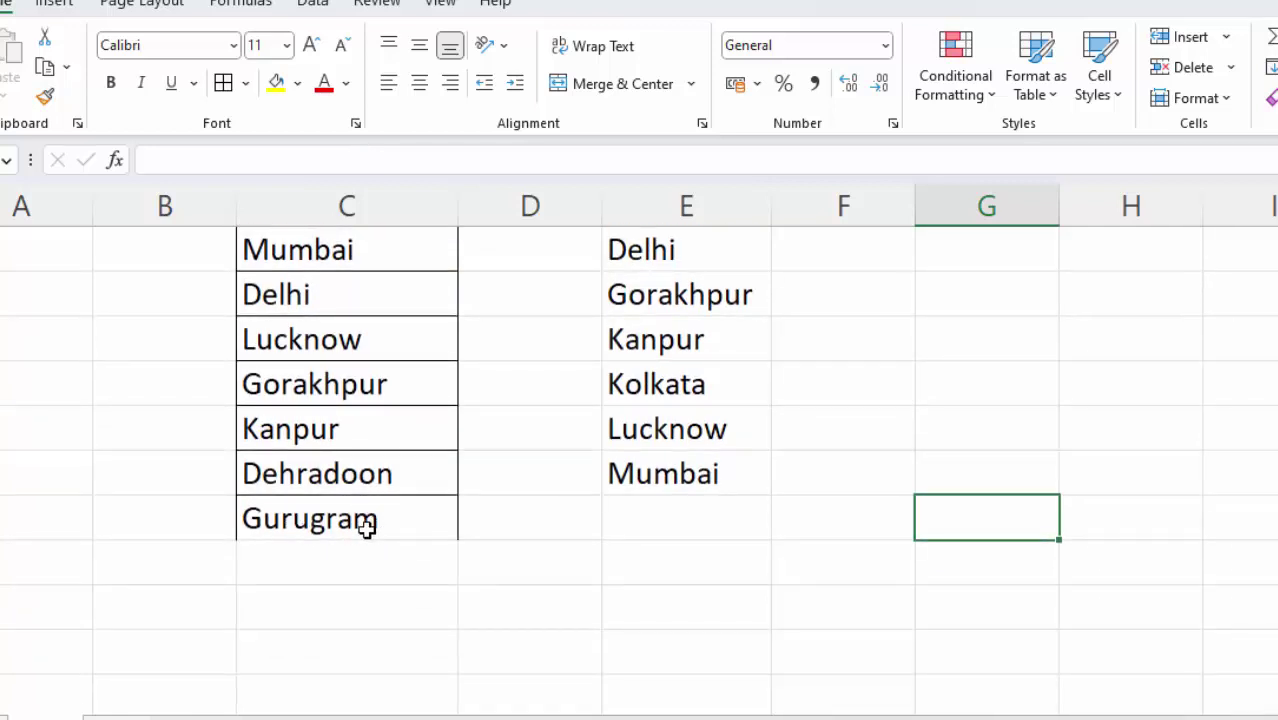
mouse_move(367, 528)
mouse_down()
mouse_move(324, 212)
mouse_move(298, 304)
mouse_up()
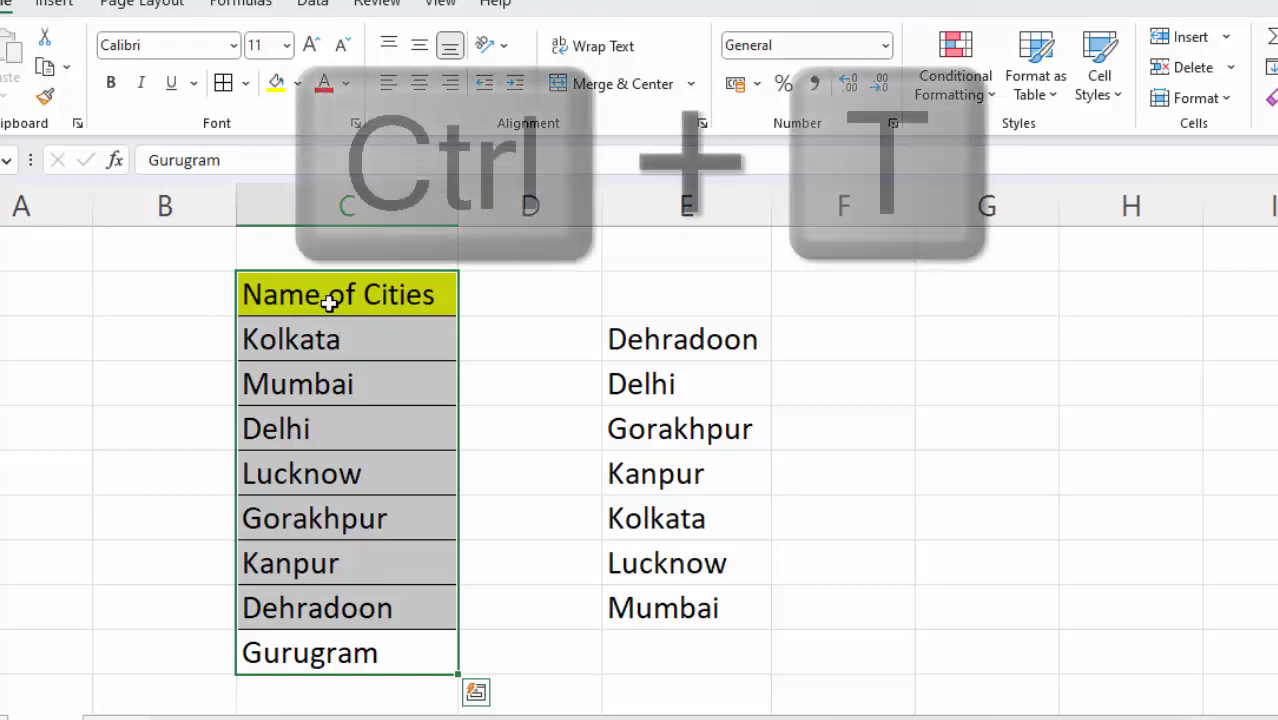
- Format the city list as a table with headers and clear the old sorted results in column E
key(ctrl+t)
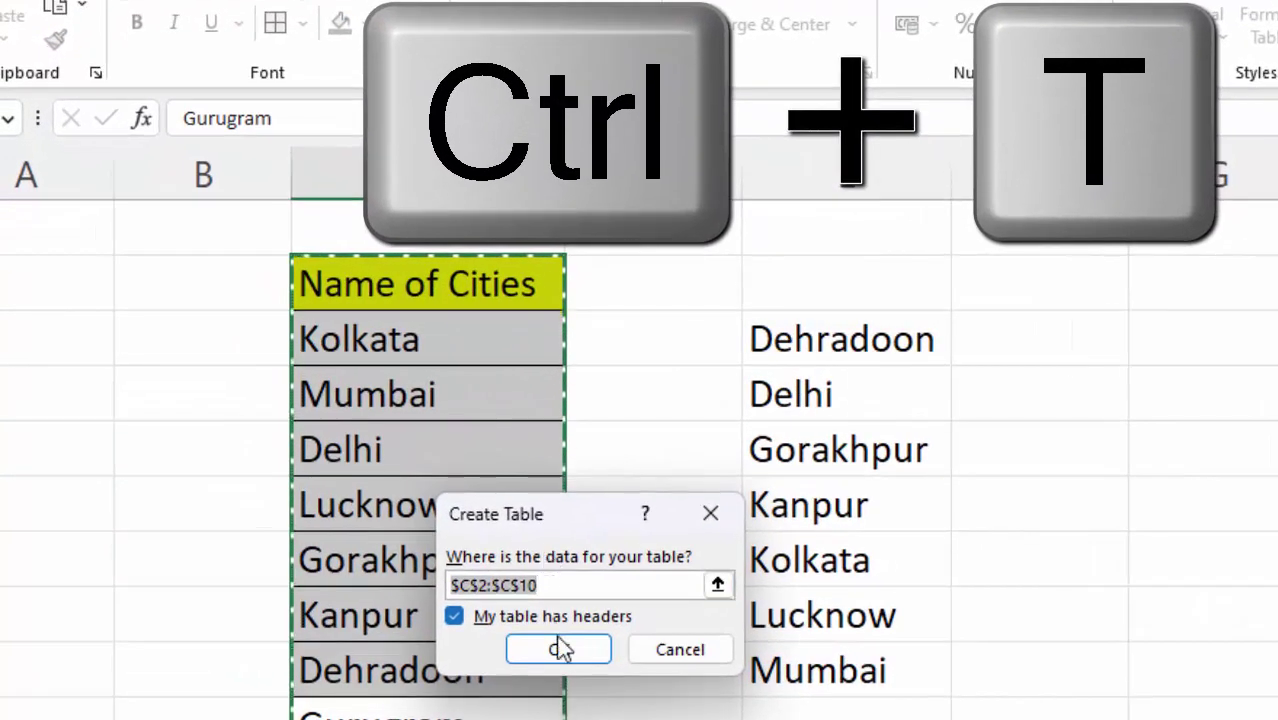
click(453, 590)
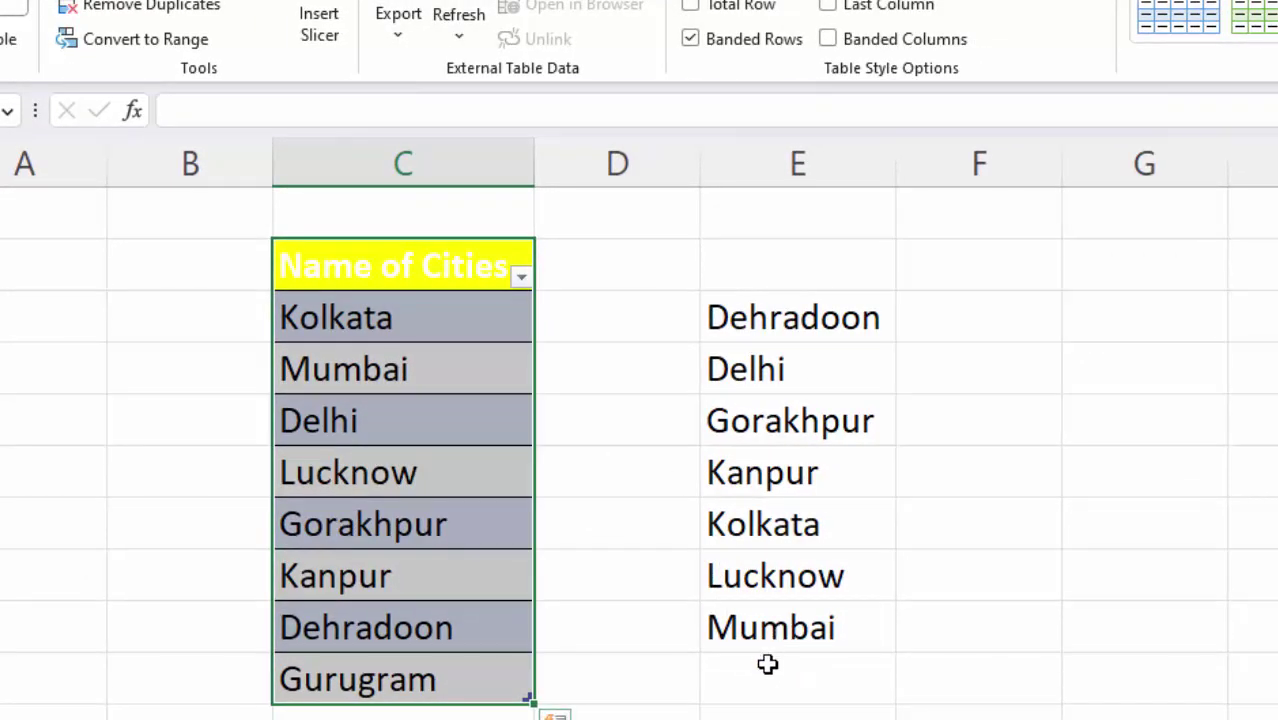
click(767, 664)
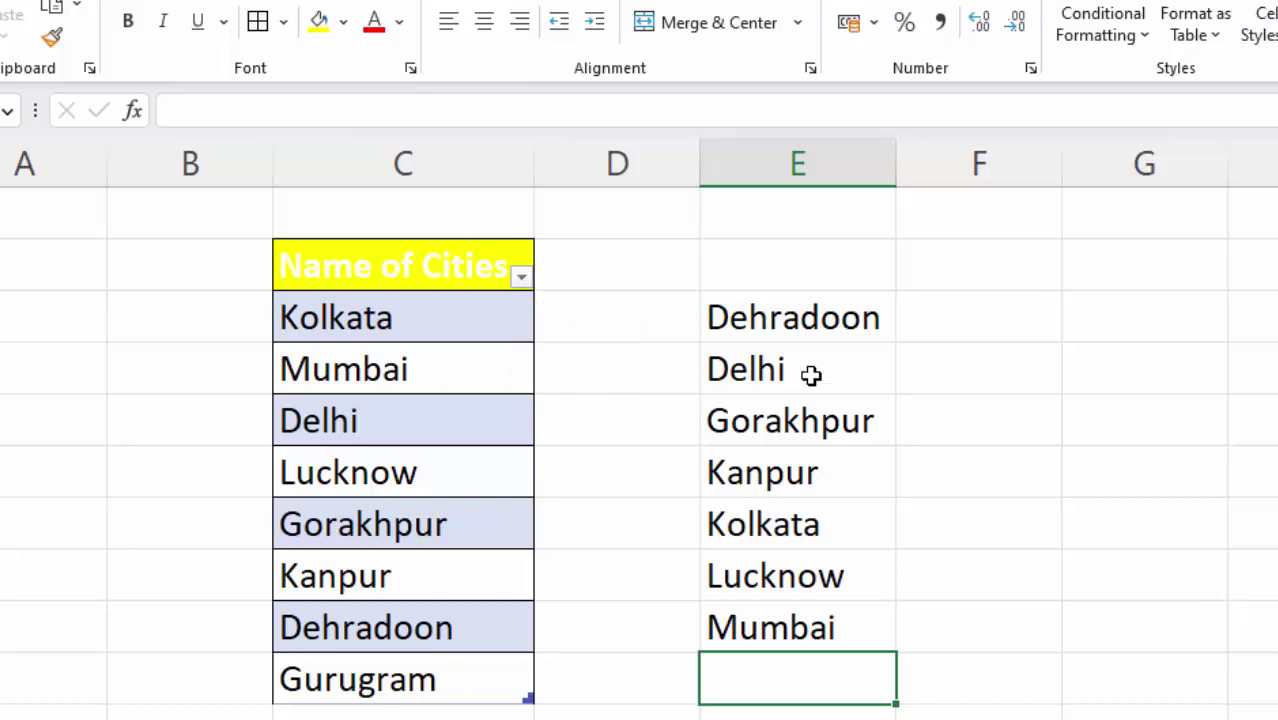
drag(818, 312, 803, 664)
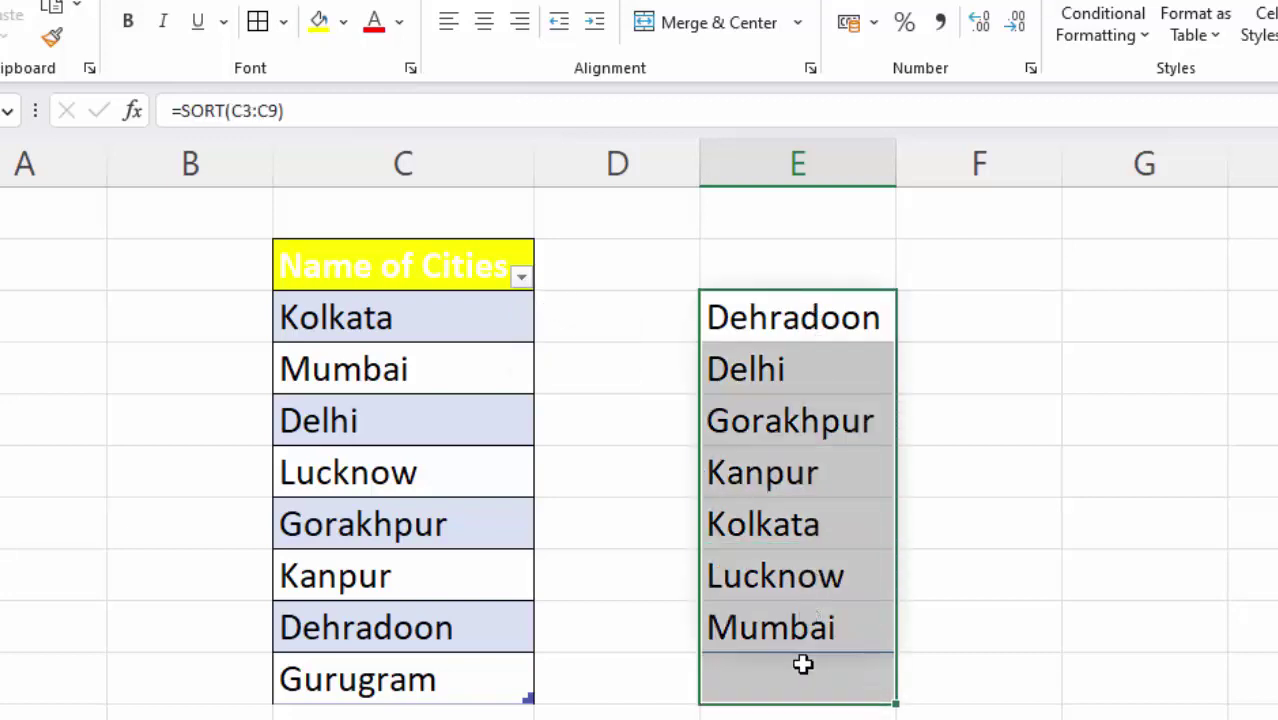
key(Delete)
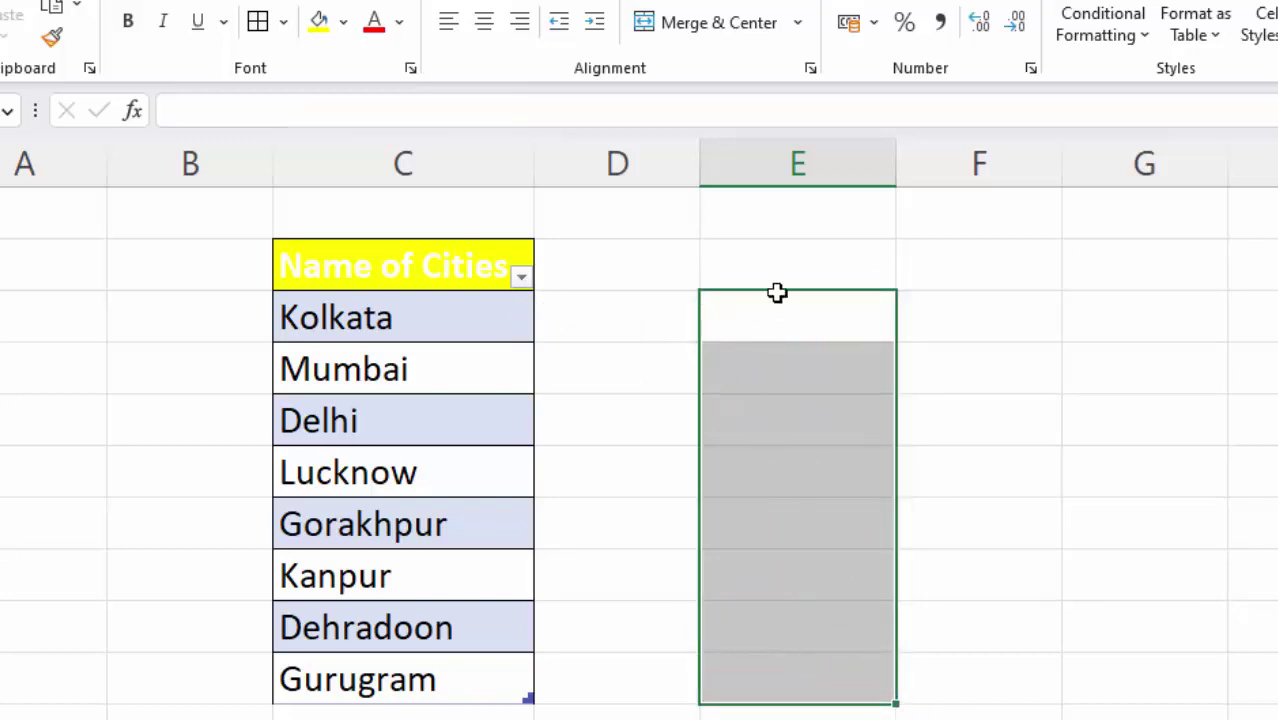
click(797, 313)
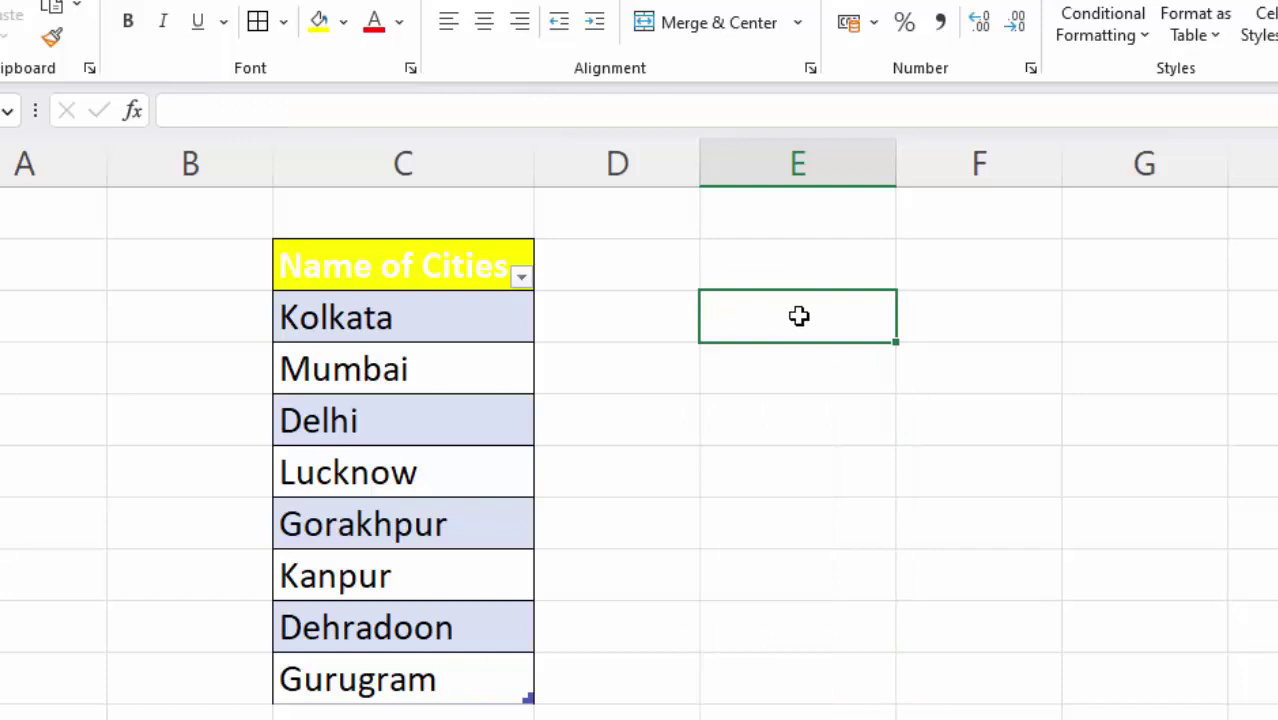
- Enter =SORT(Table1[Name of Cities]) in E2 to spill all eight cities alphabetically
text(=sor)
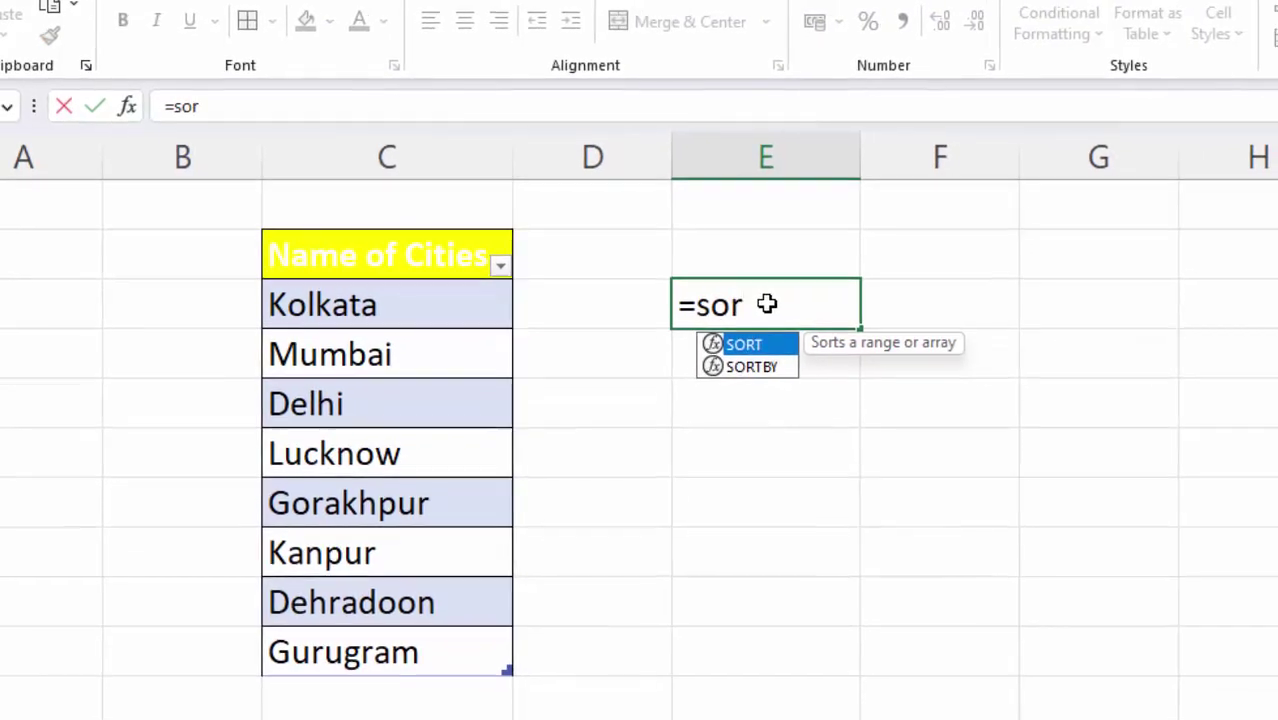
text(t)
key(Tab)
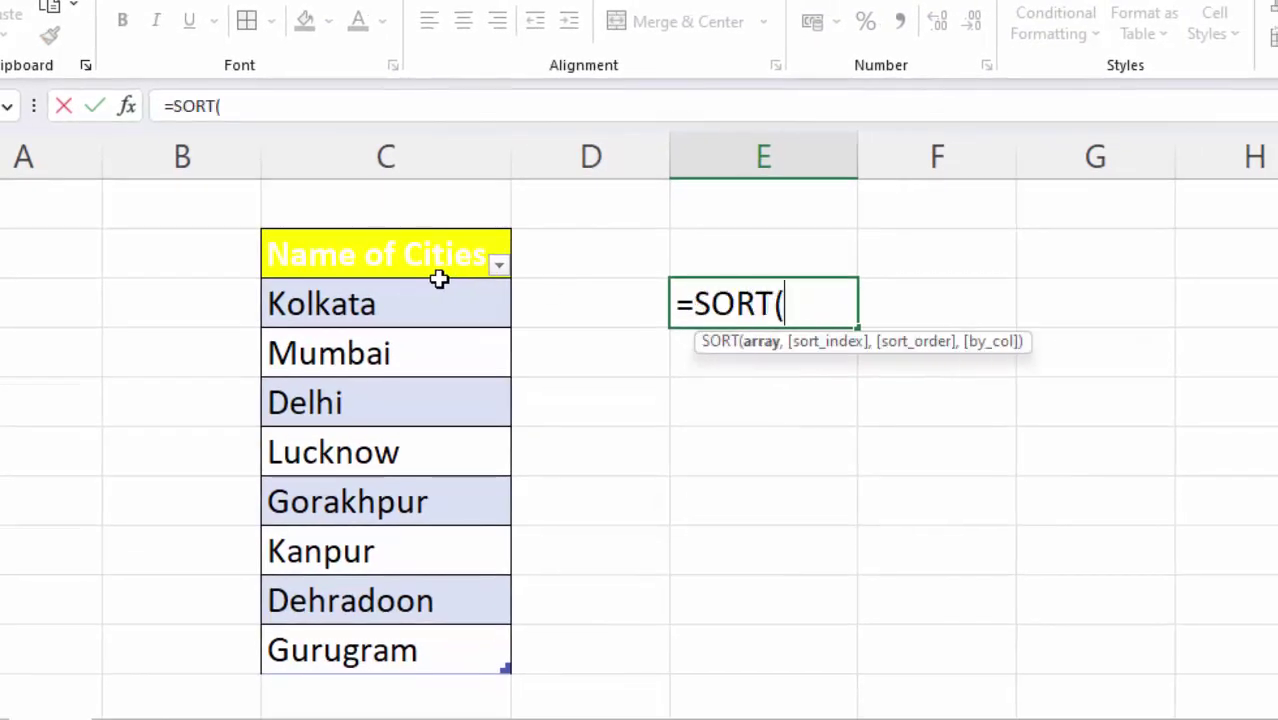
click(396, 316)
drag(396, 316, 400, 638)
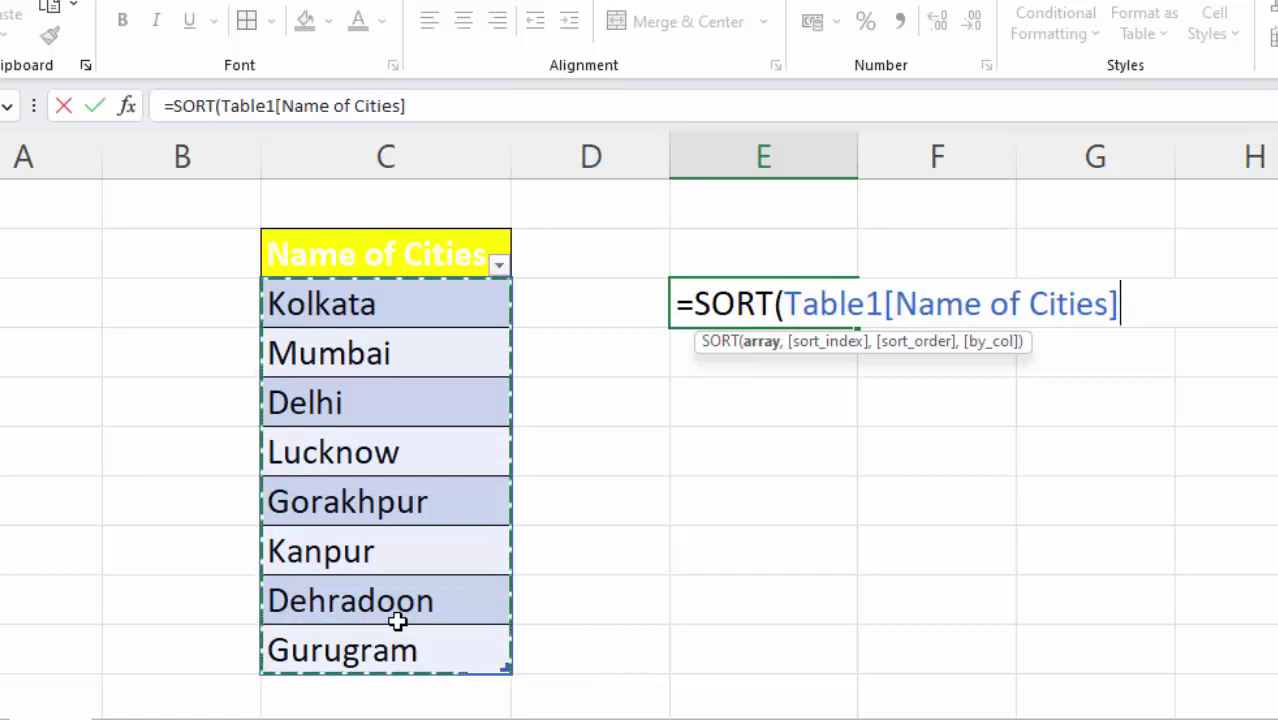
text())
key(Return)
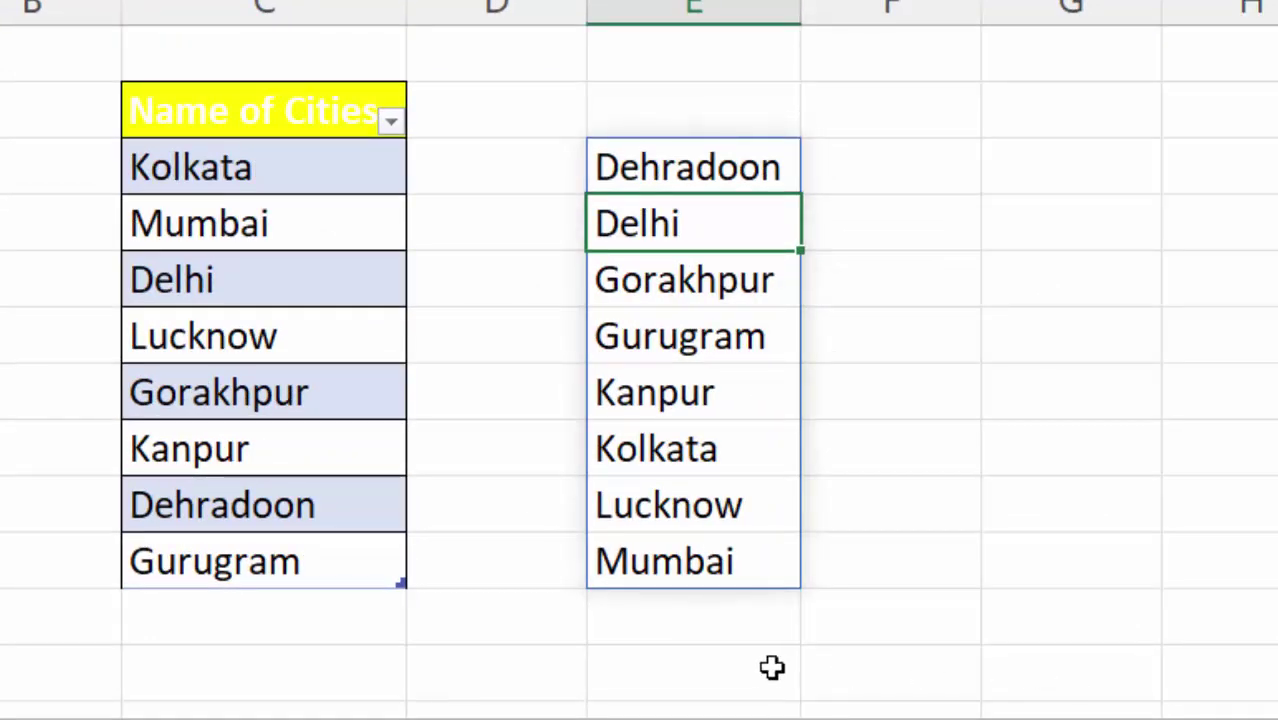
- Type Maharashtra in the row below Gurugram so the table and sorted list include it
click(640, 613)
click(295, 613)
text(G)
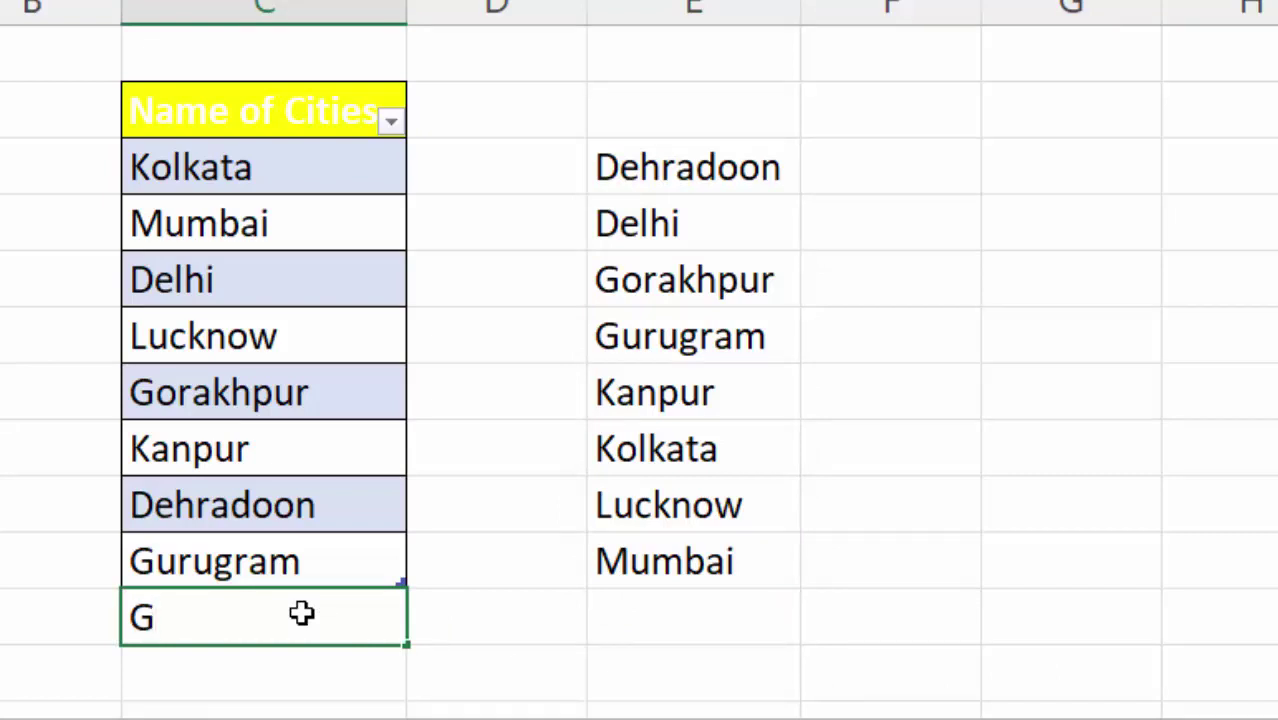
key(BackSpace)
text(Mahar)
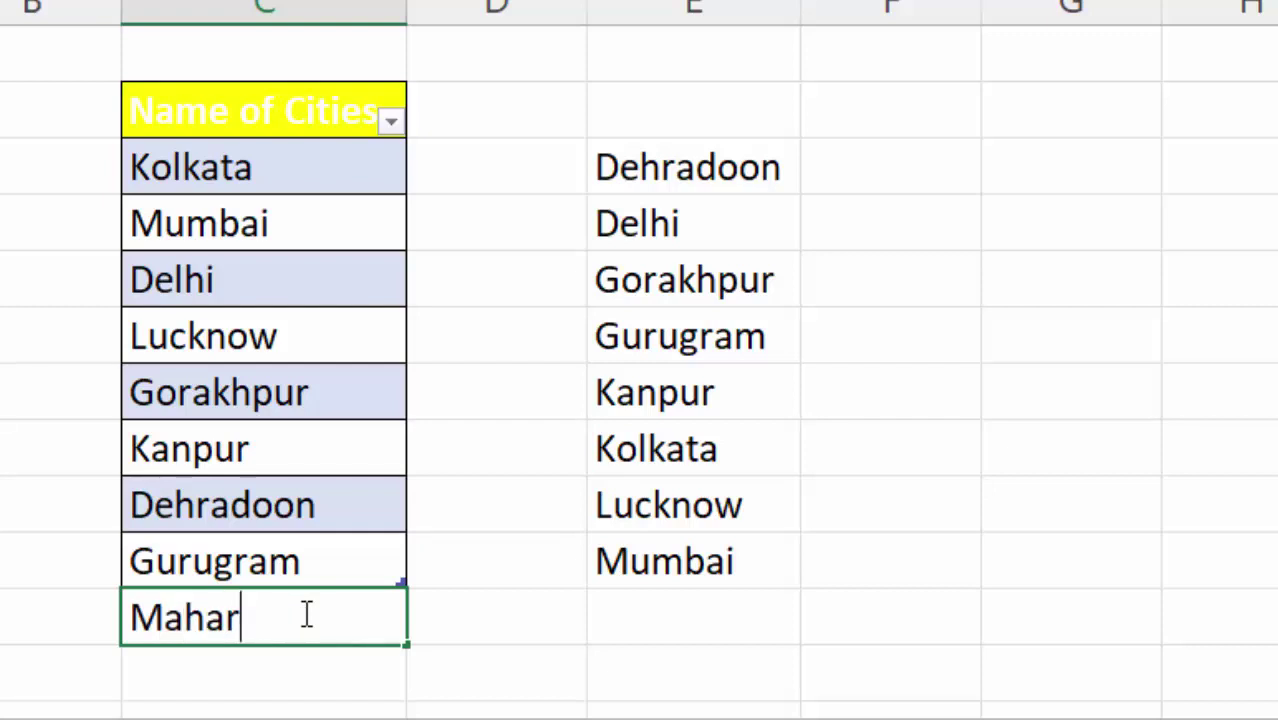
text(as)
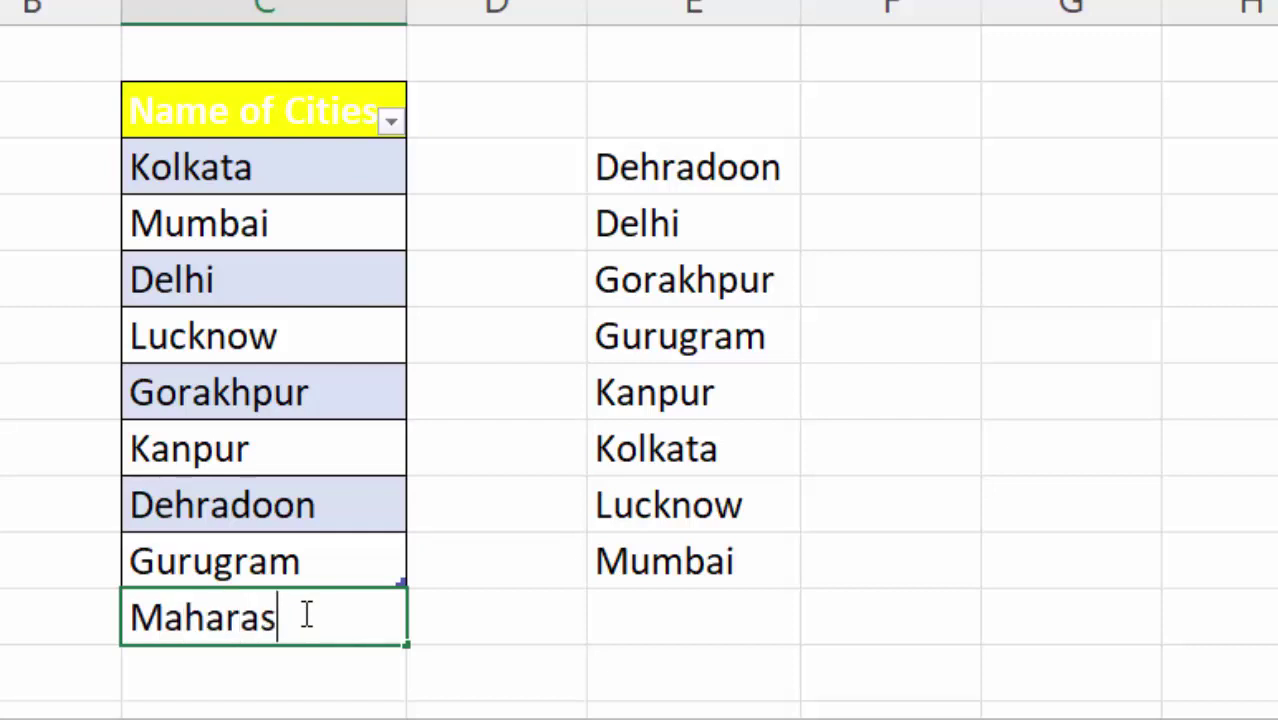
text(htra)
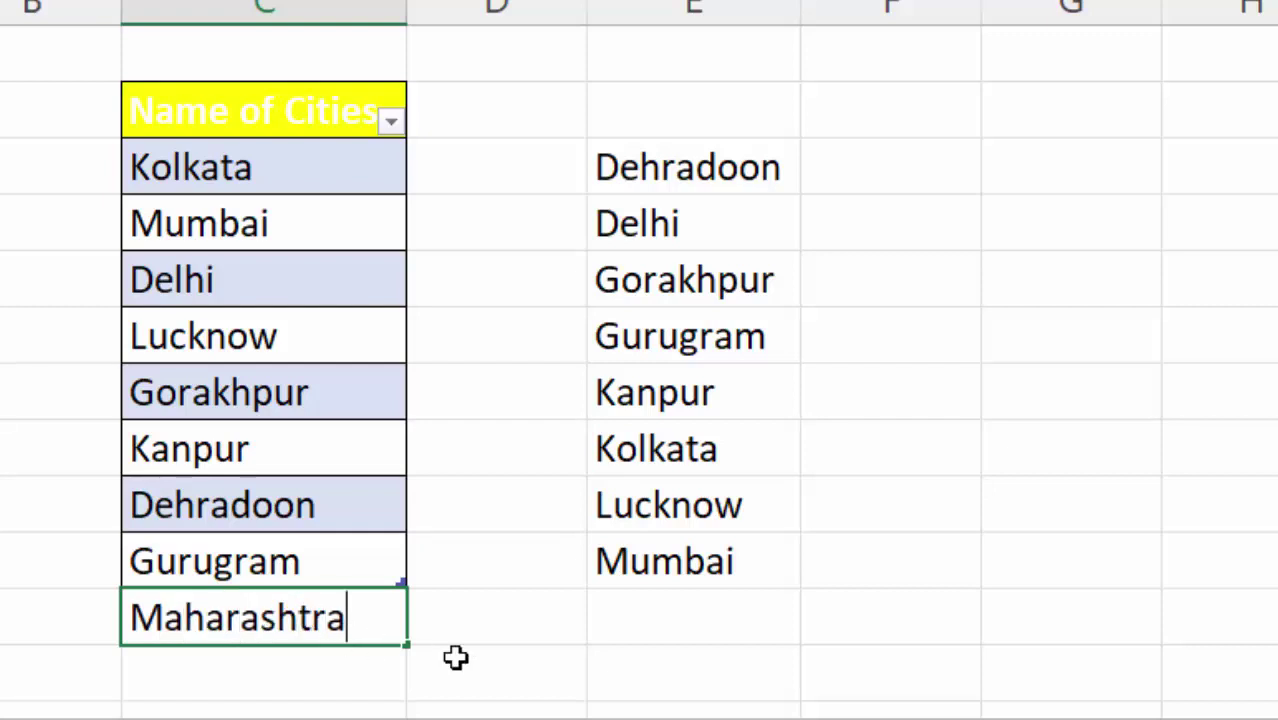
click(456, 657)
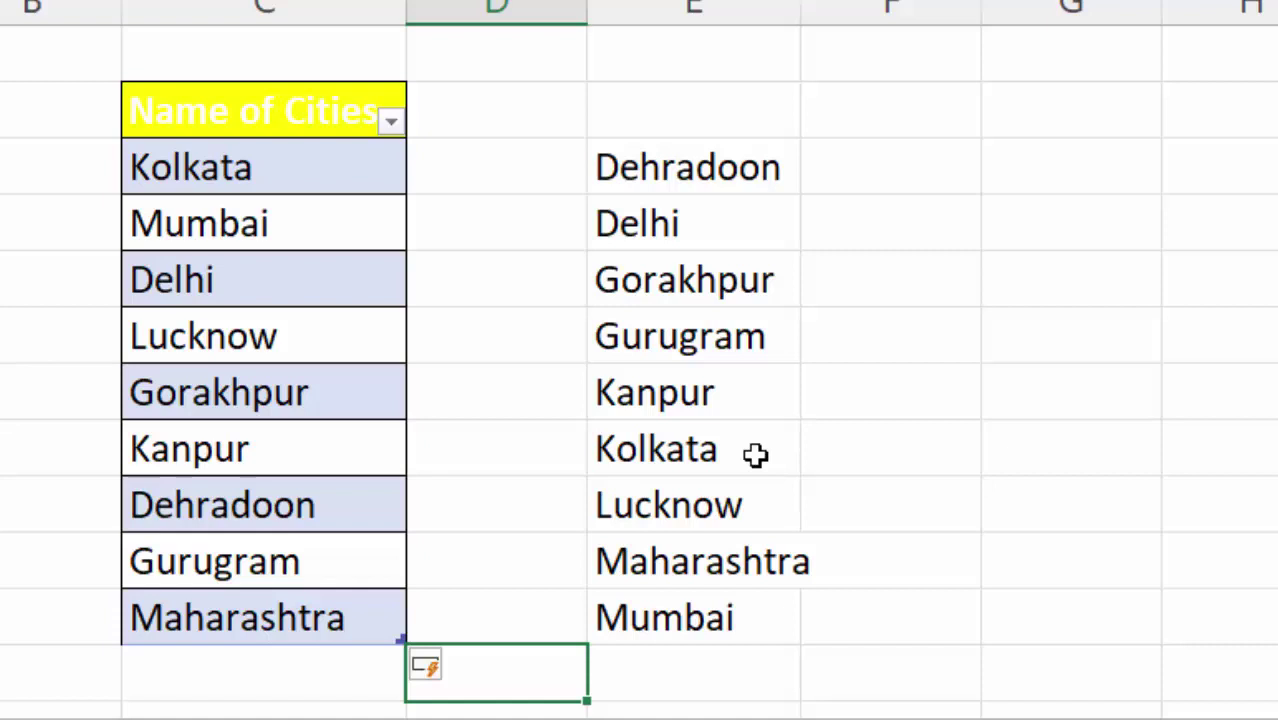
- Add Varanasi as a new table row below Maharashtra
scroll(756, 456, down, 1)
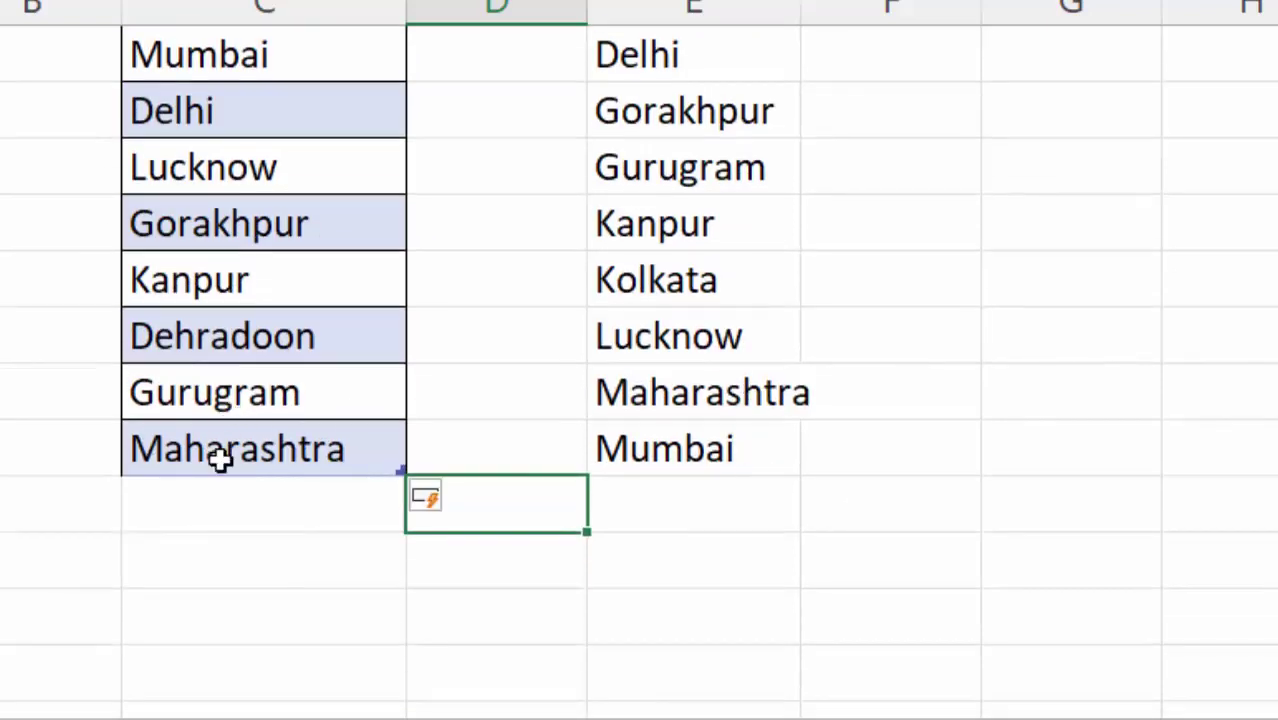
click(230, 516)
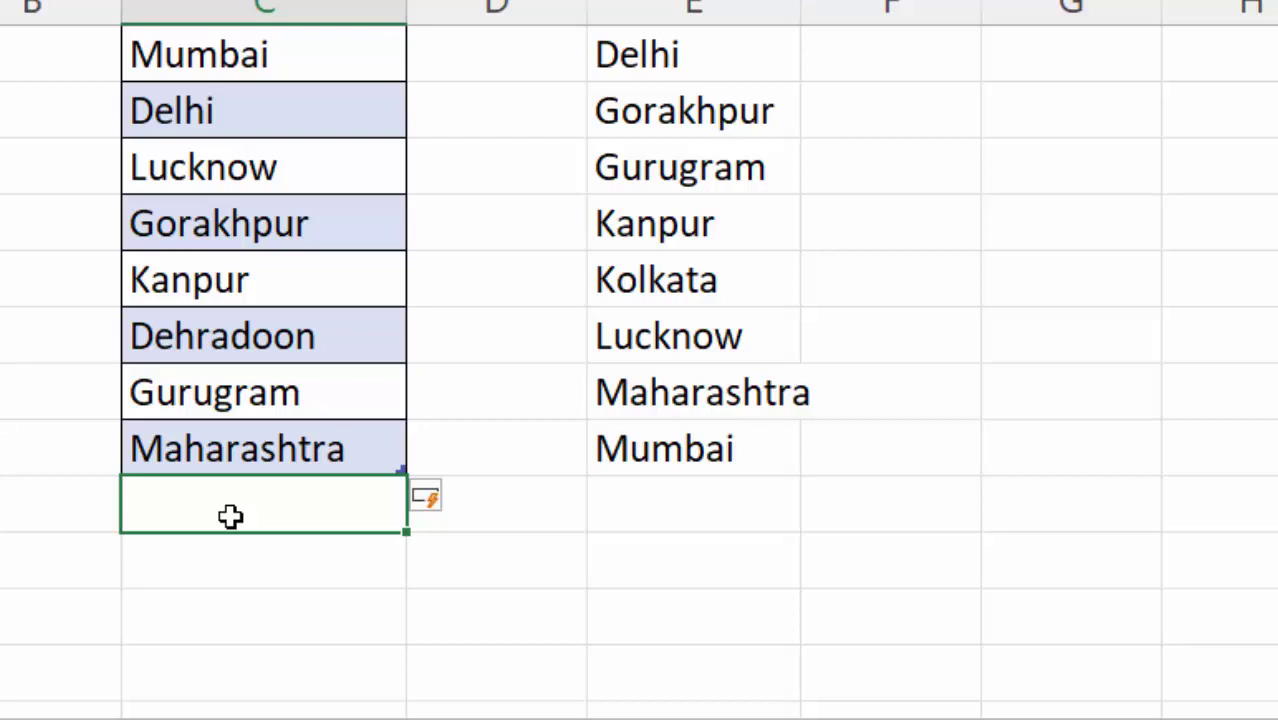
text(Vara)
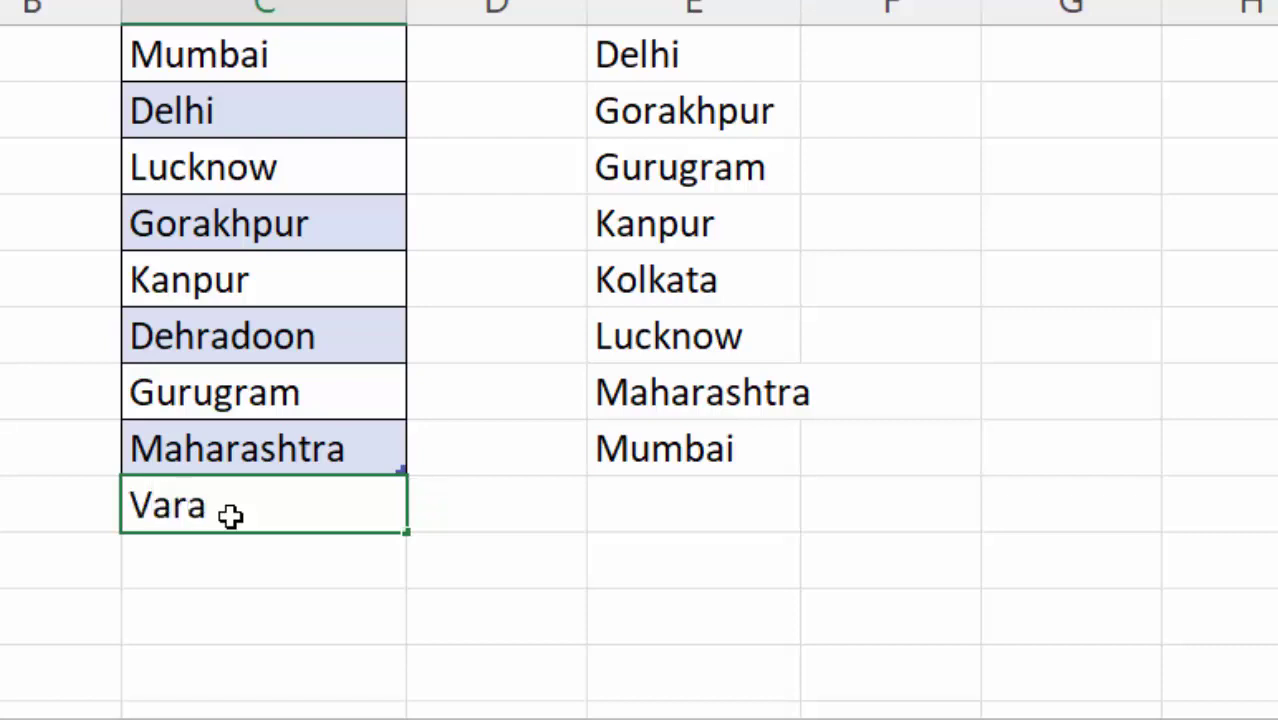
text(nasi)
click(505, 598)
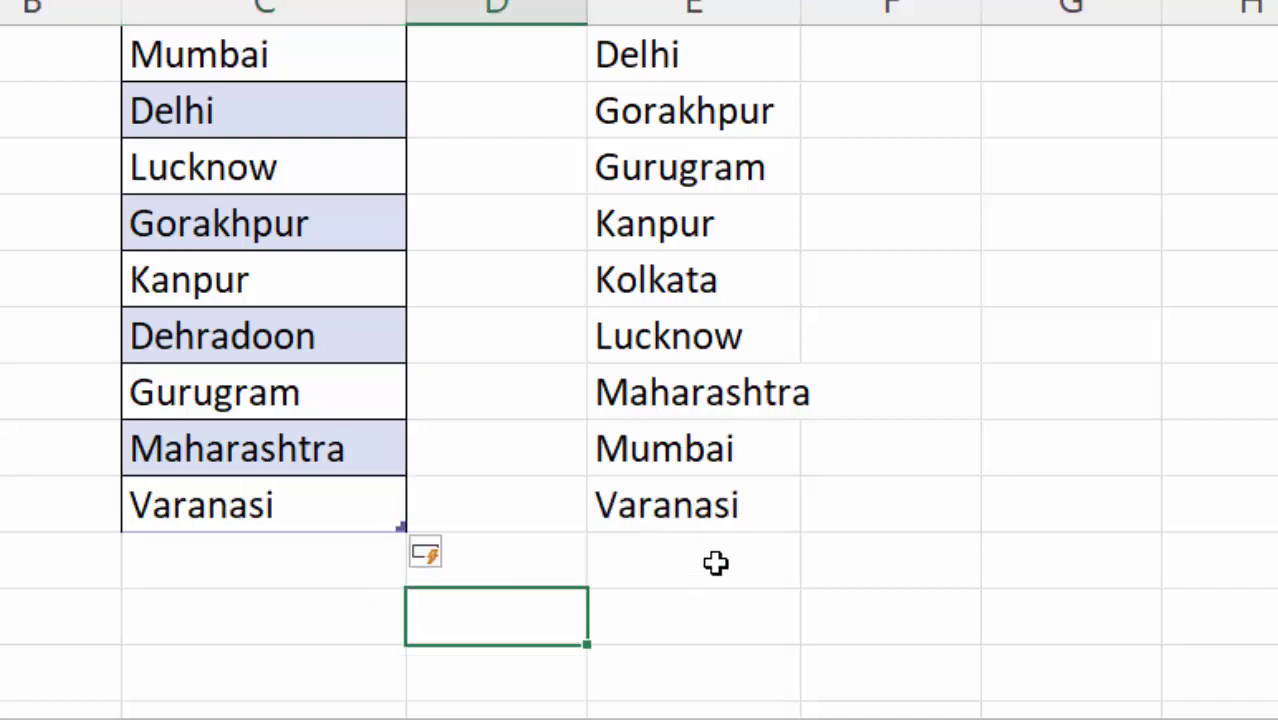
- Select Varanasi in the sorted list and autofit the sorted column to the longest city
scroll(705, 500, up, 1)
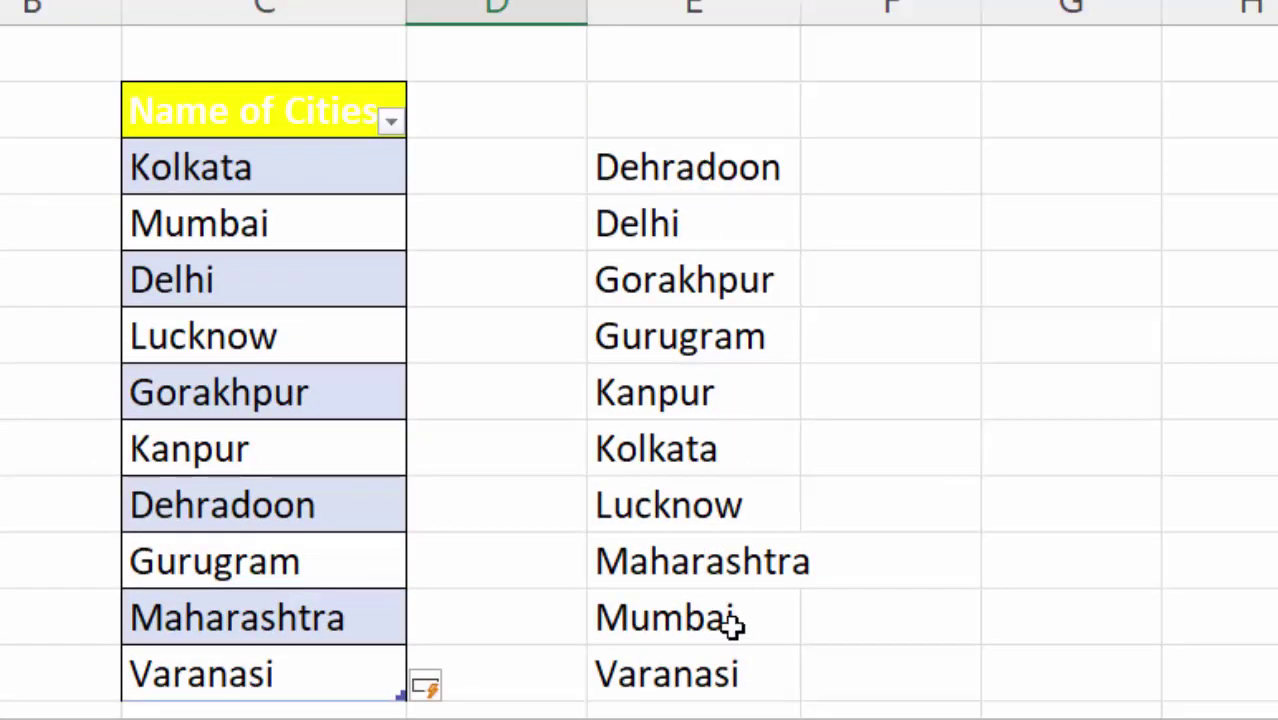
scroll(653, 330, down, 3)
click(675, 157)
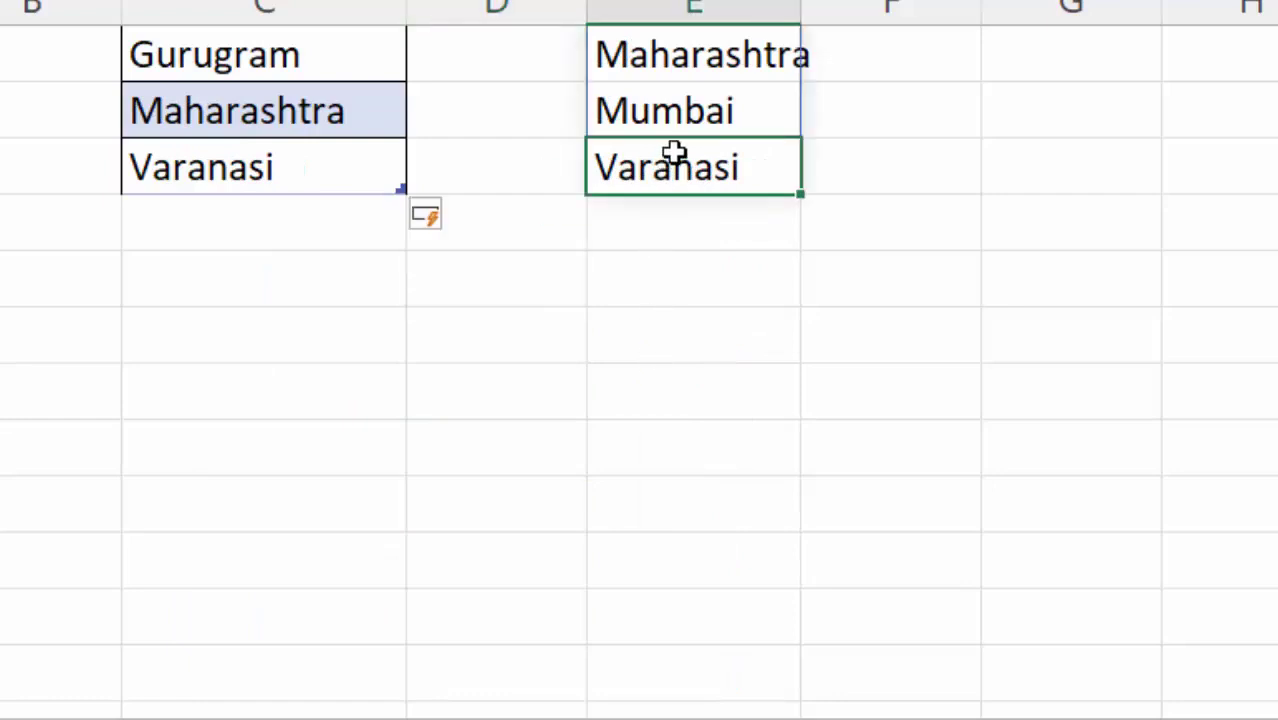
scroll(850, 360, up, 2)
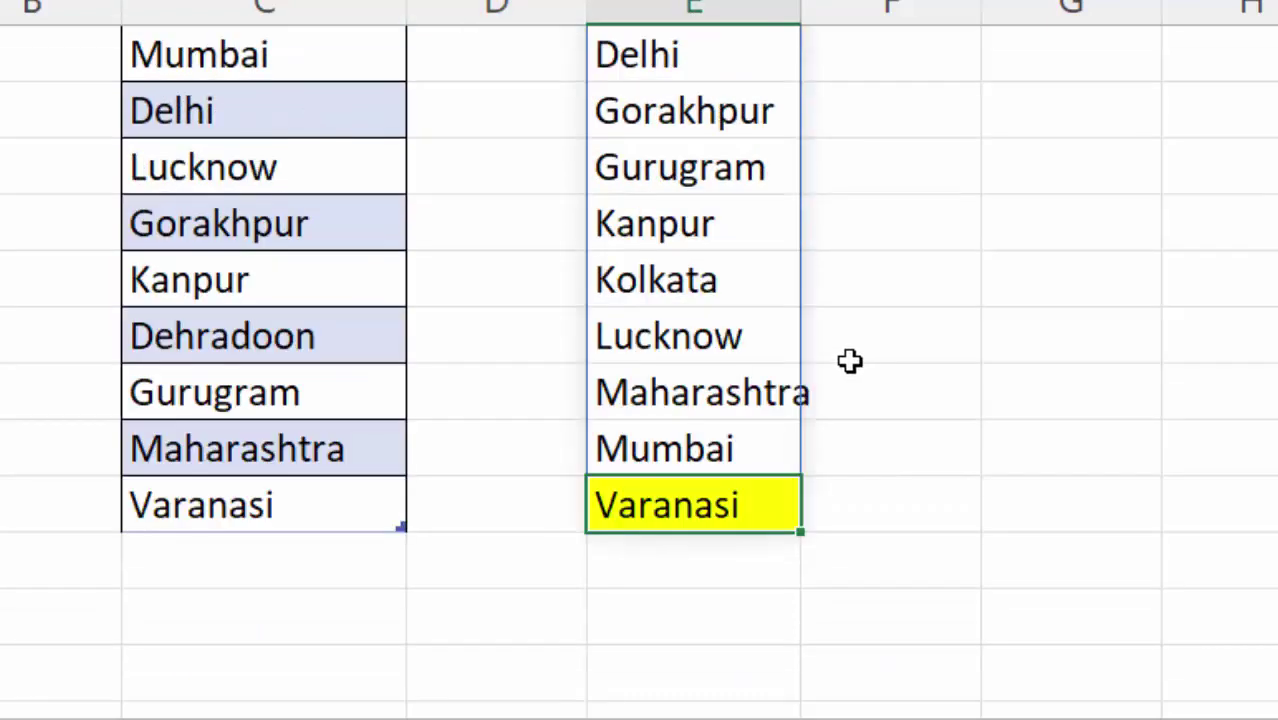
scroll(850, 360, up, 1)
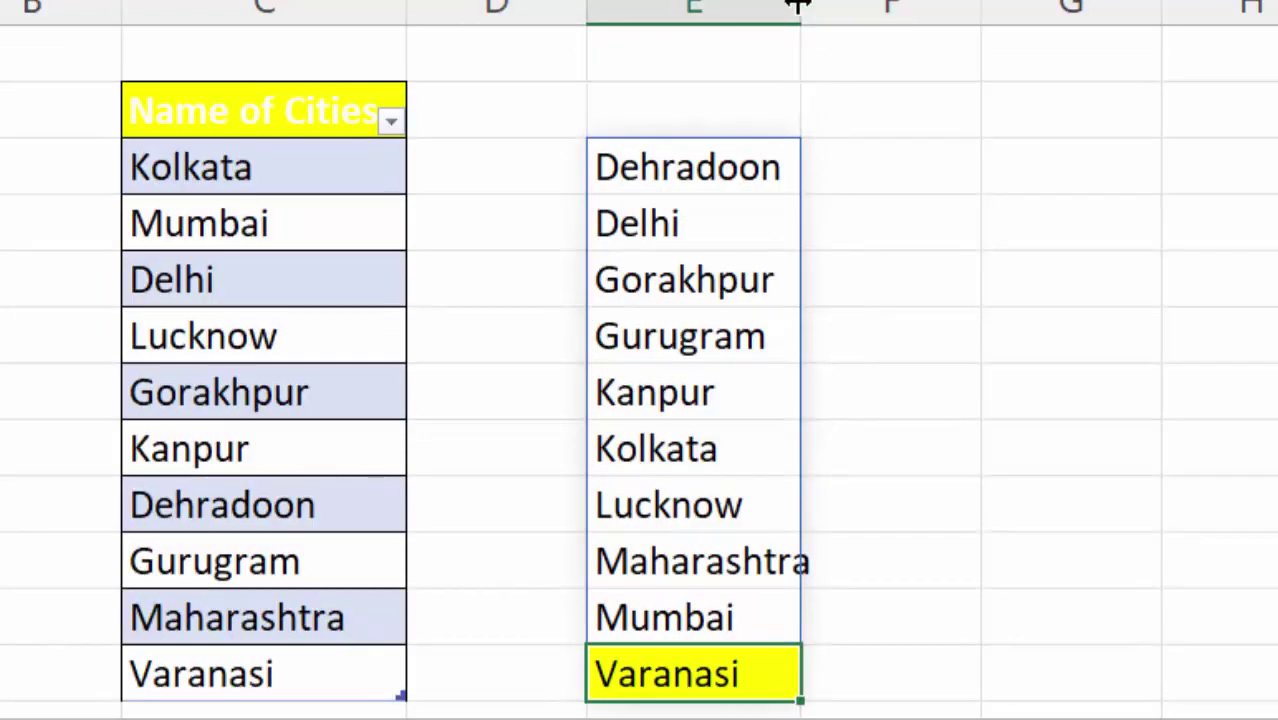
double_click(799, 3)
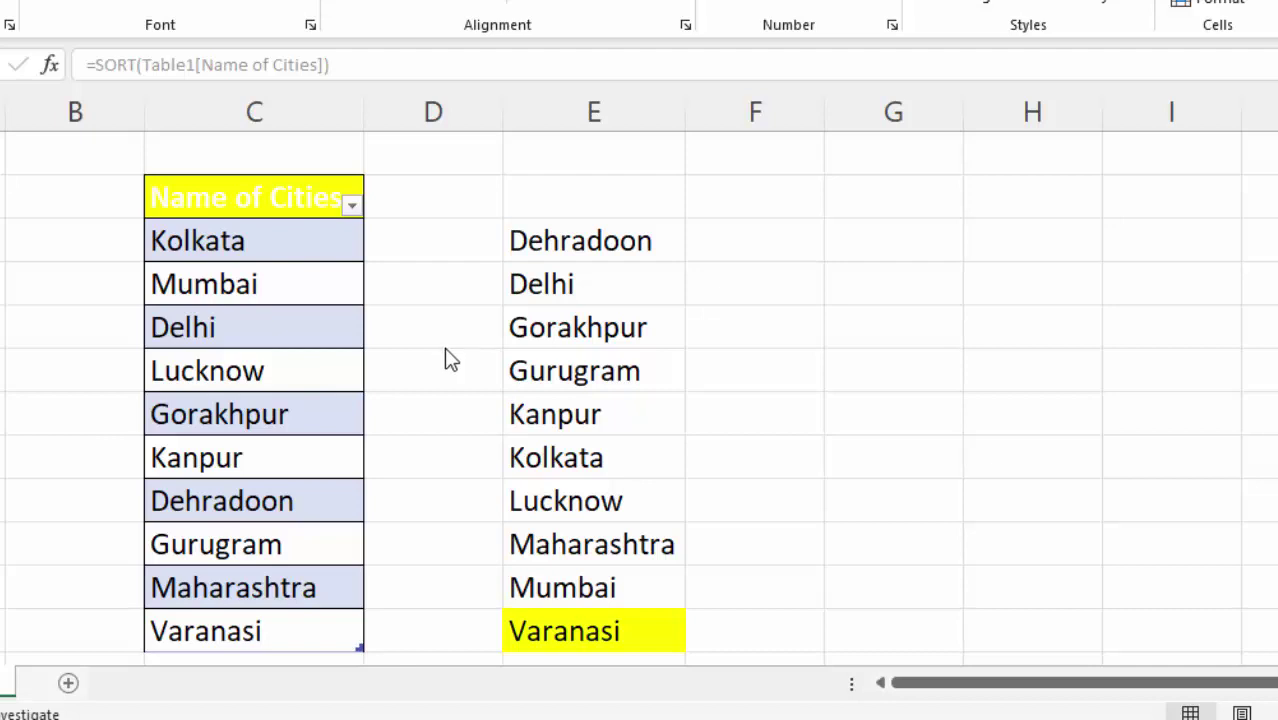
- Replace Gurugram in the table with 765775765, which moves to the top of the sorted list
scroll(446, 351, down, 1)
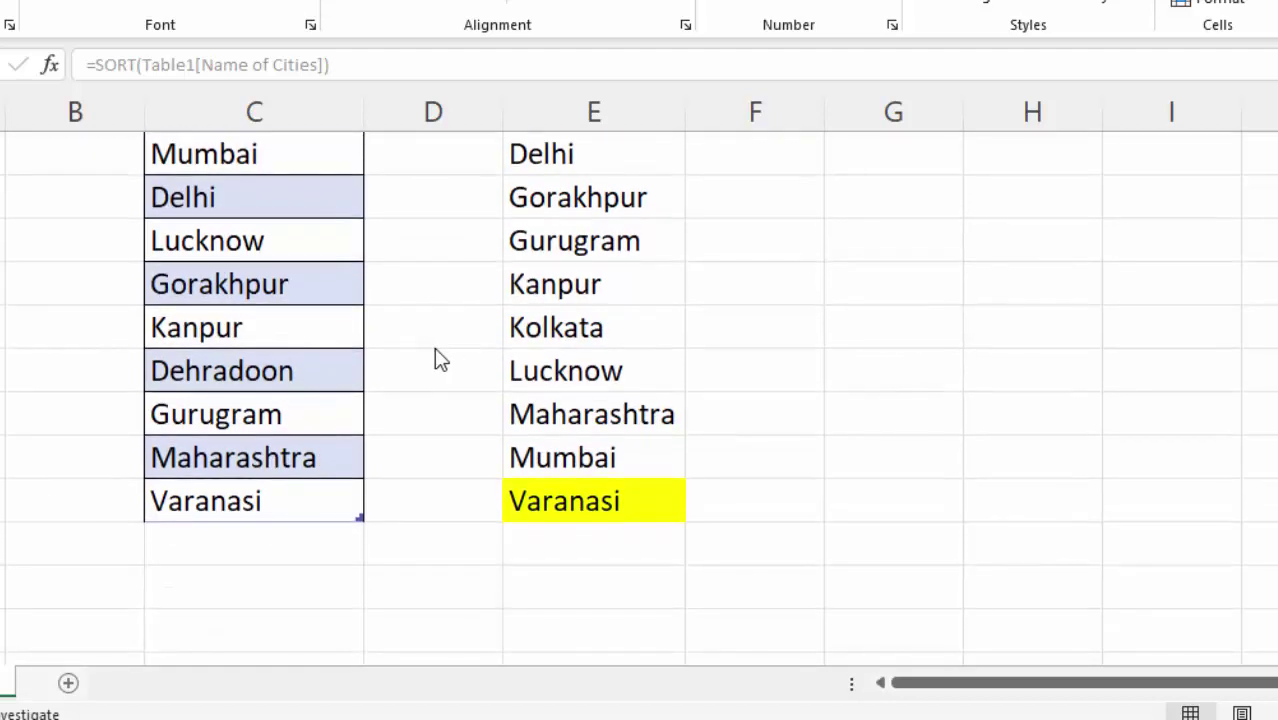
click(251, 418)
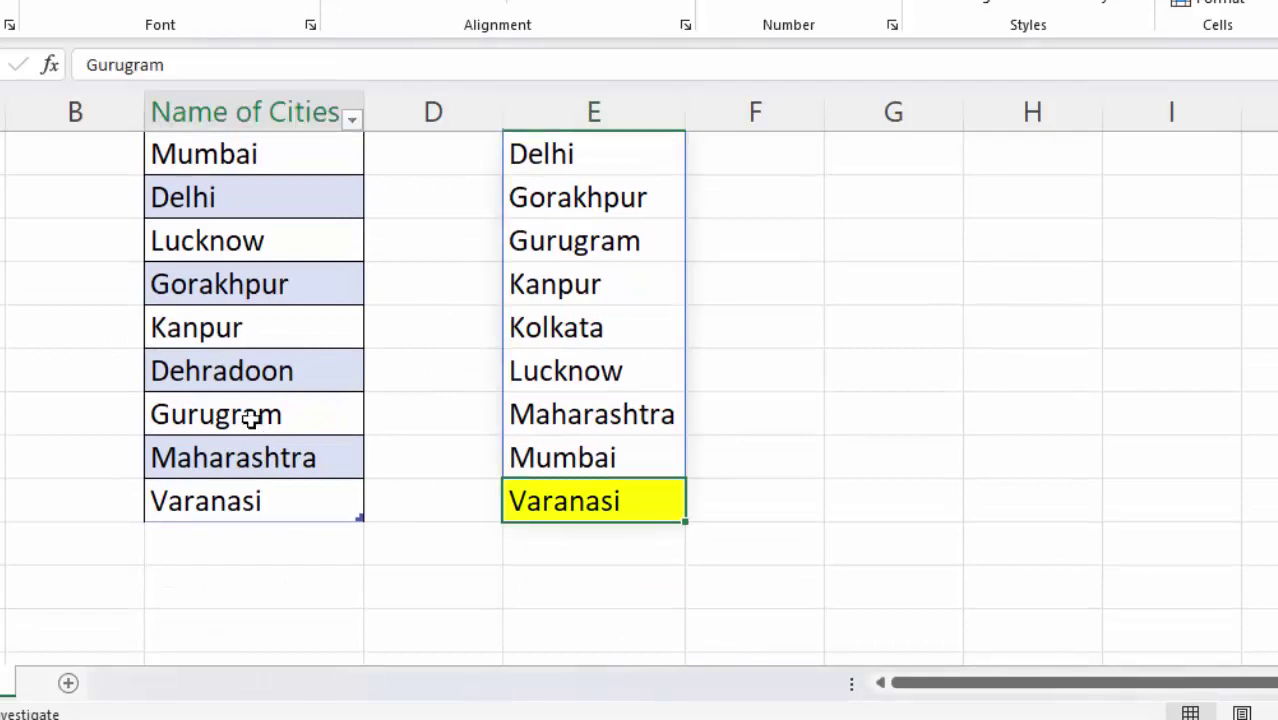
key(BackSpace)
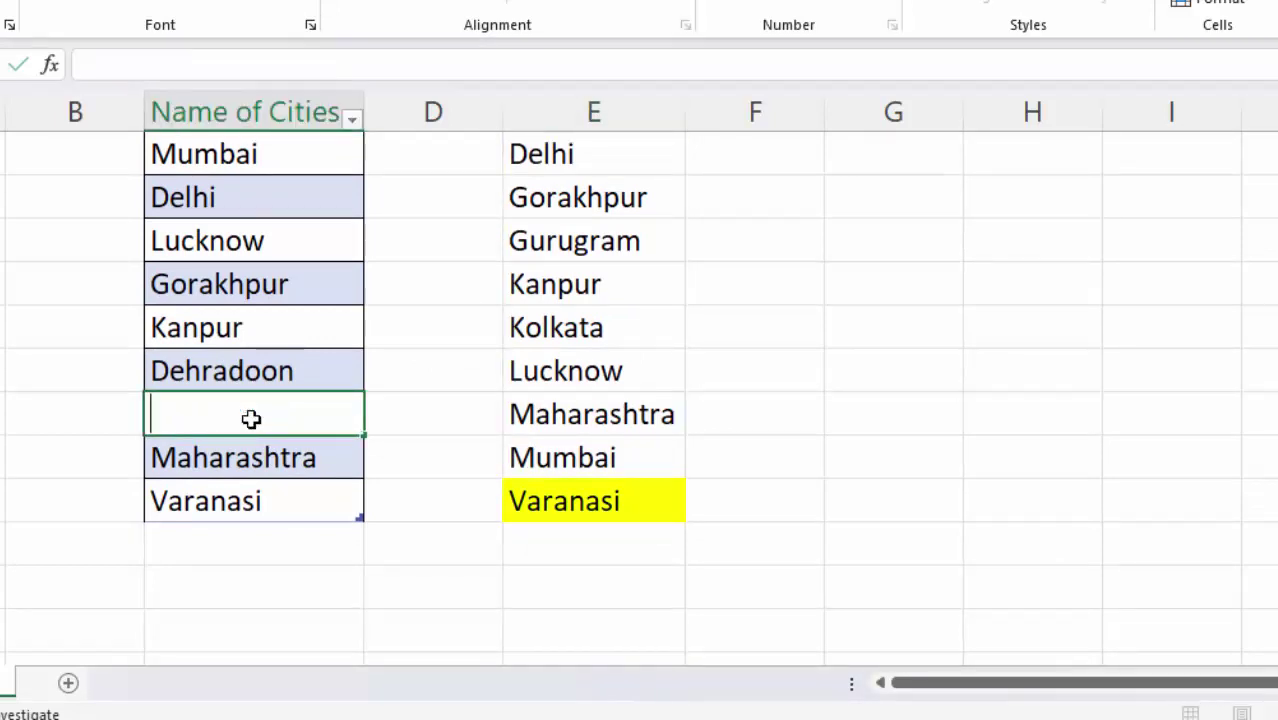
text(9)
key(BackSpace)
text(765775765)
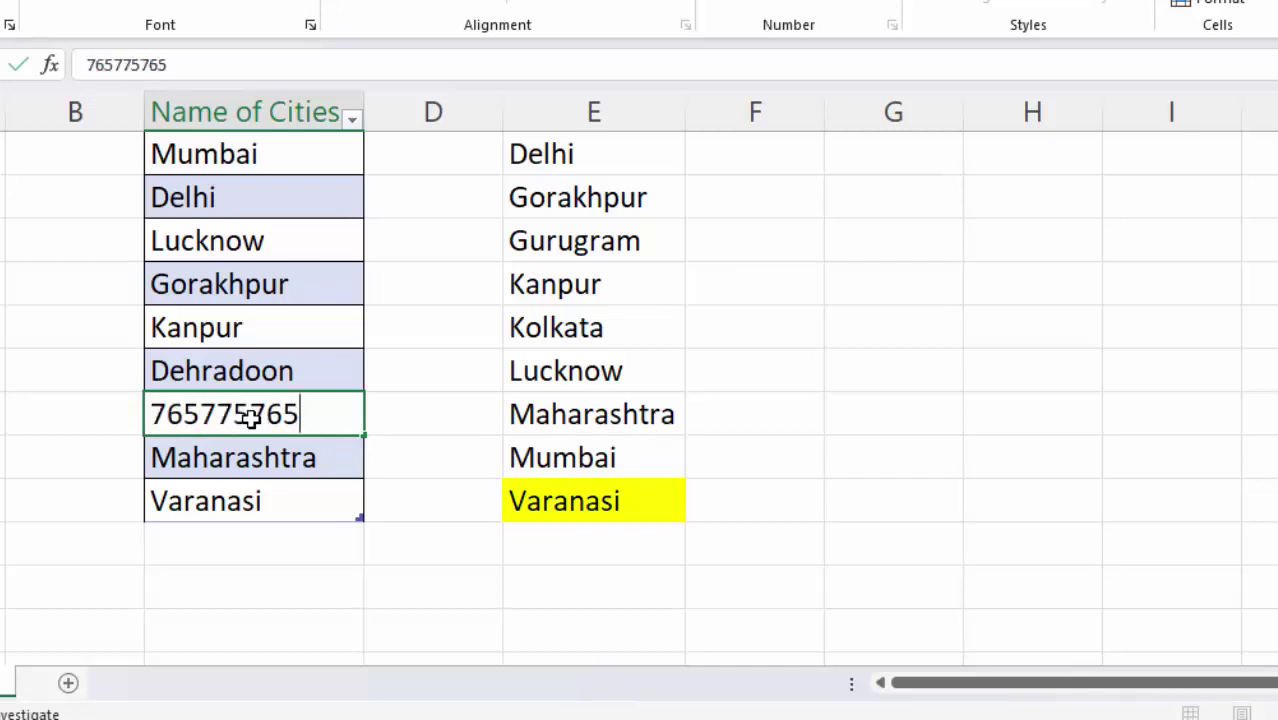
click(450, 551)
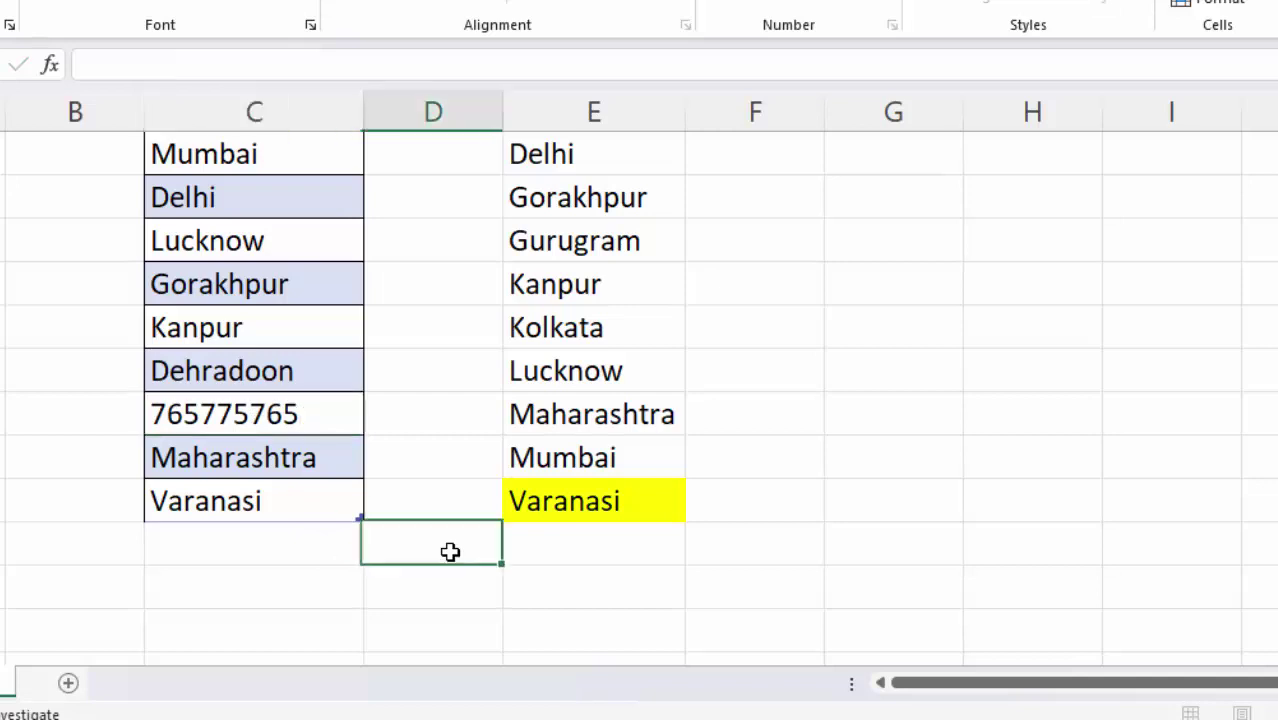
scroll(450, 551, up, 1)
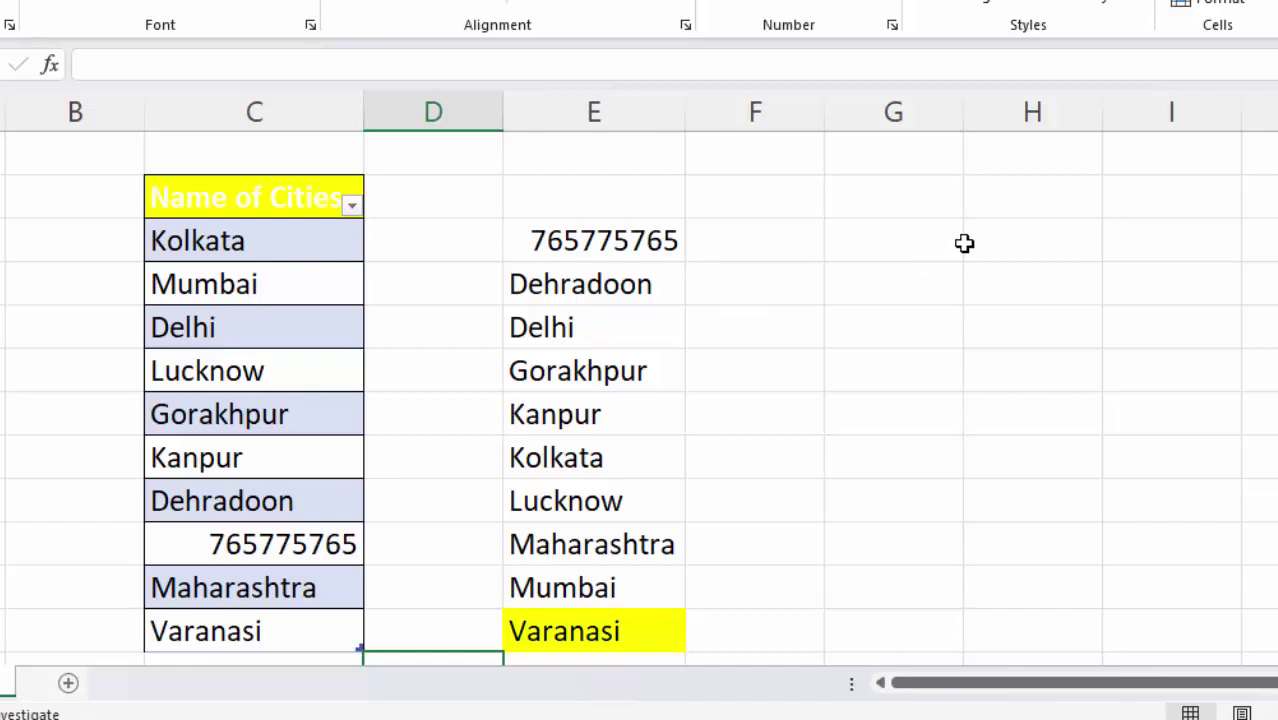
- Check the SORT formula in E2, then enter 7 in G2
click(613, 230)
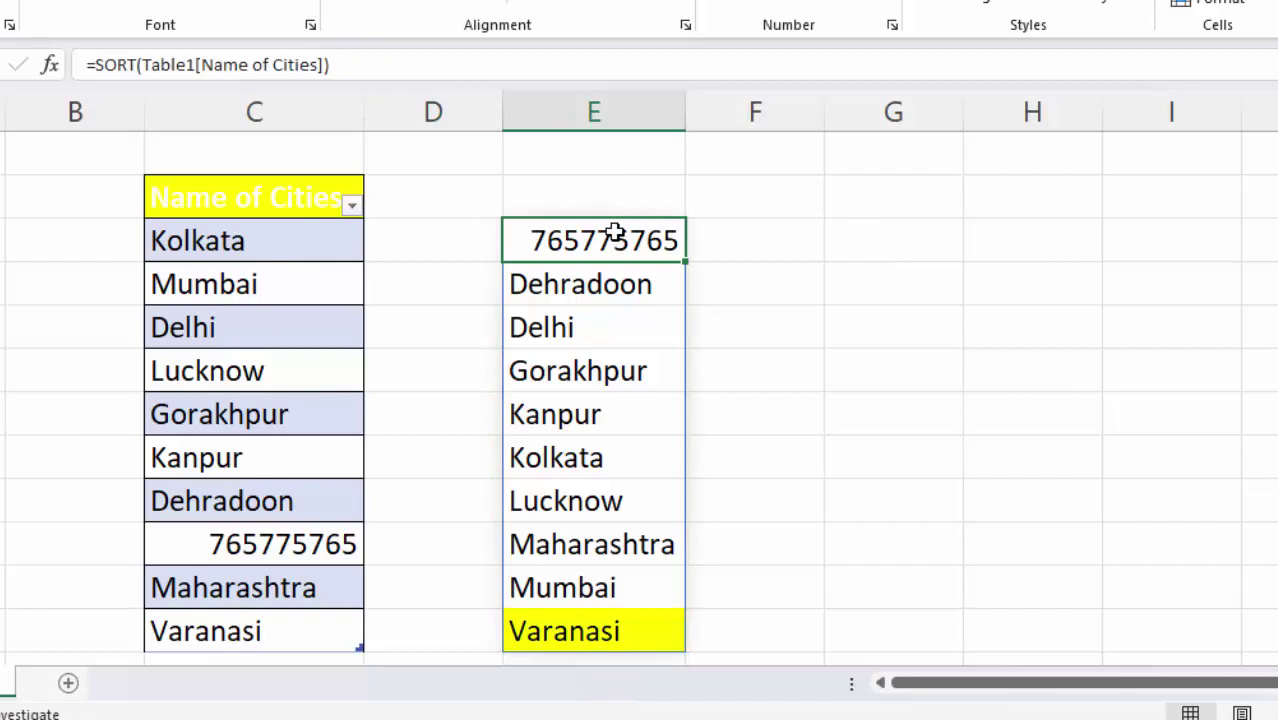
click(929, 235)
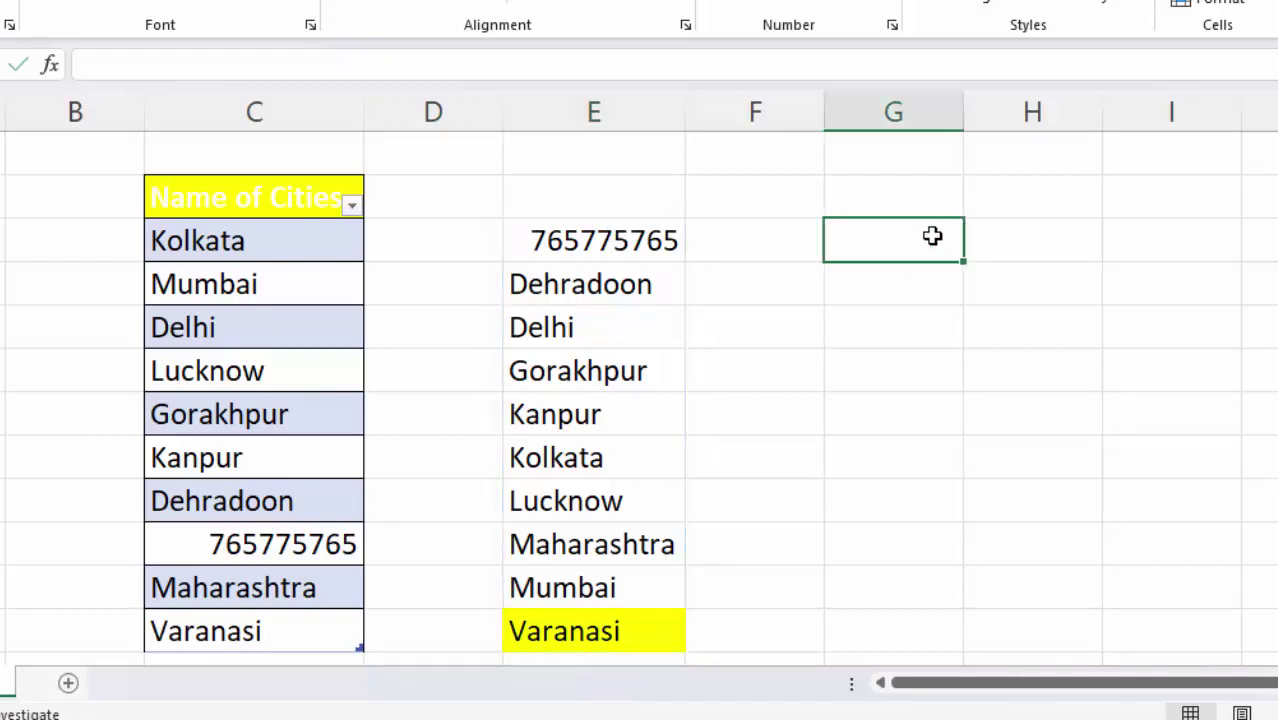
text(7)
key(Return)
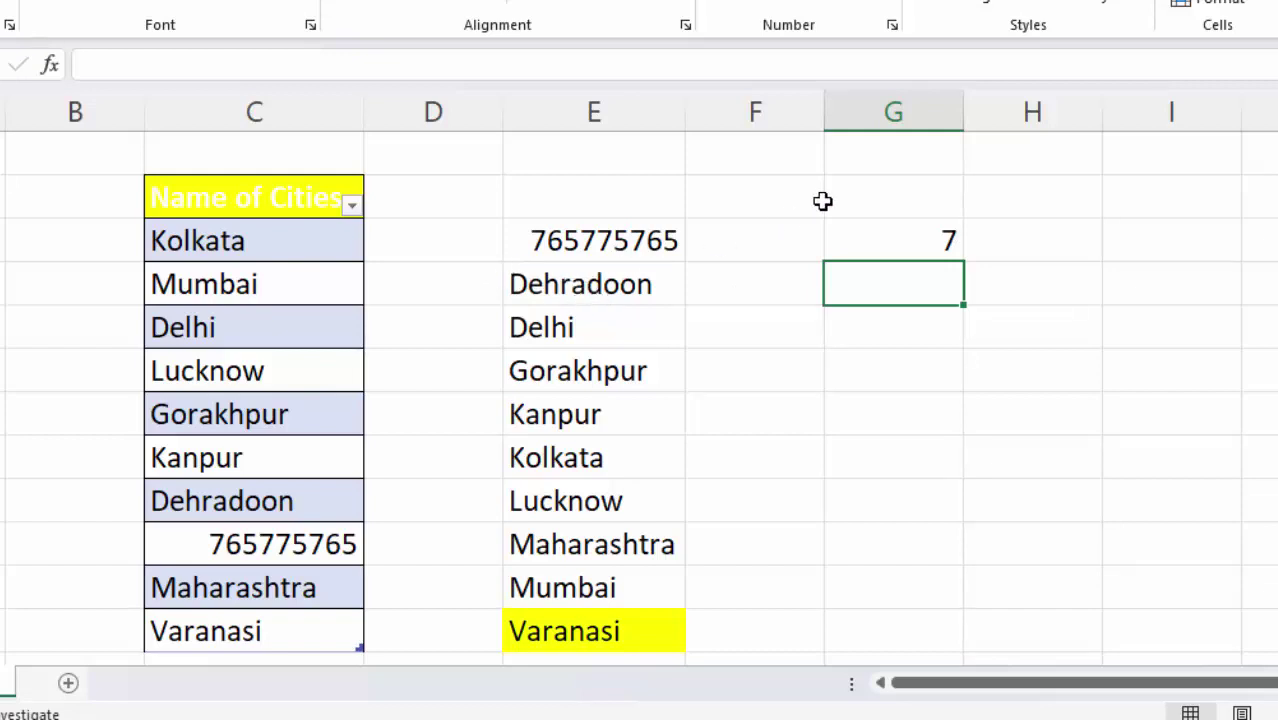
- Enter a first name in G1 and 8.88 in H1
click(861, 182)
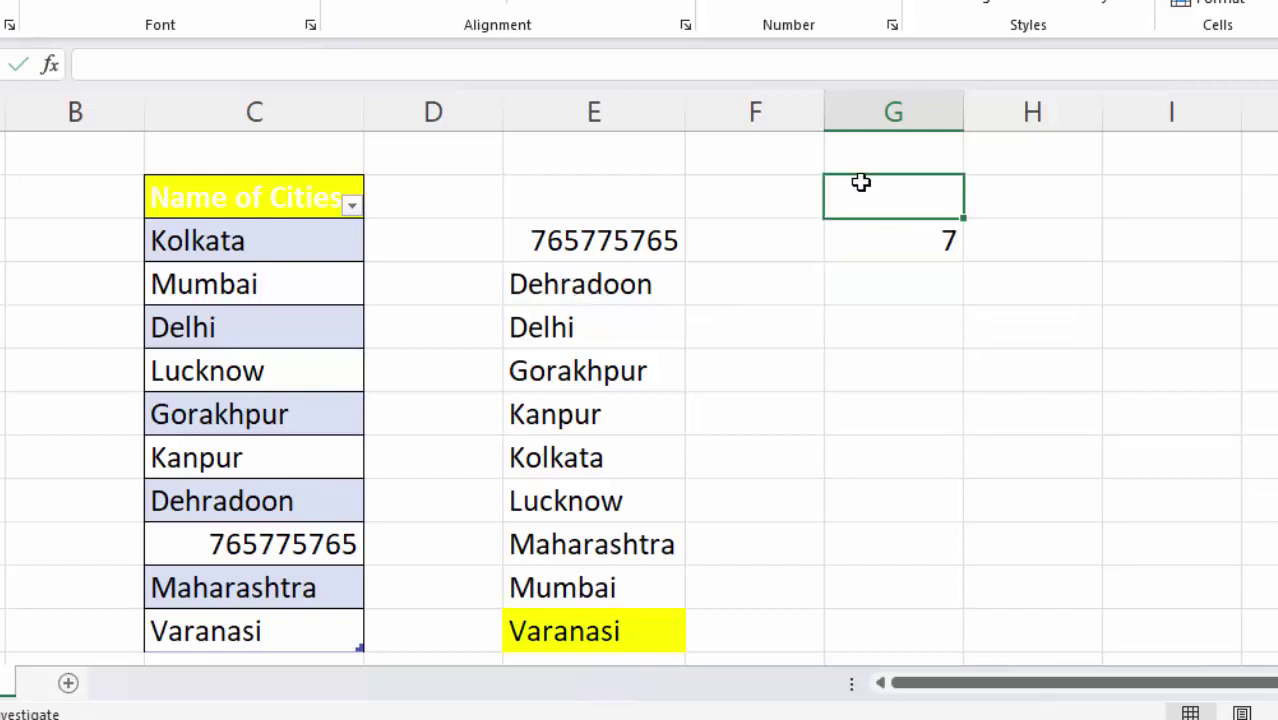
text(suraj)
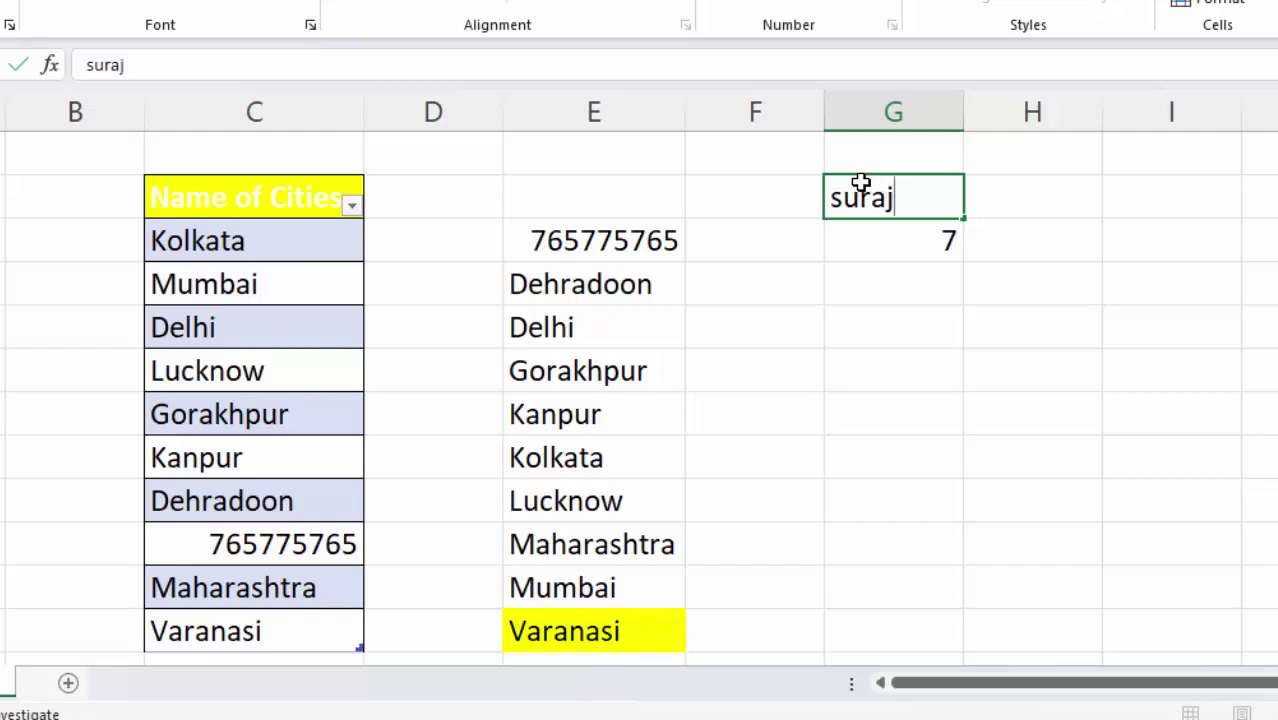
key(Return)
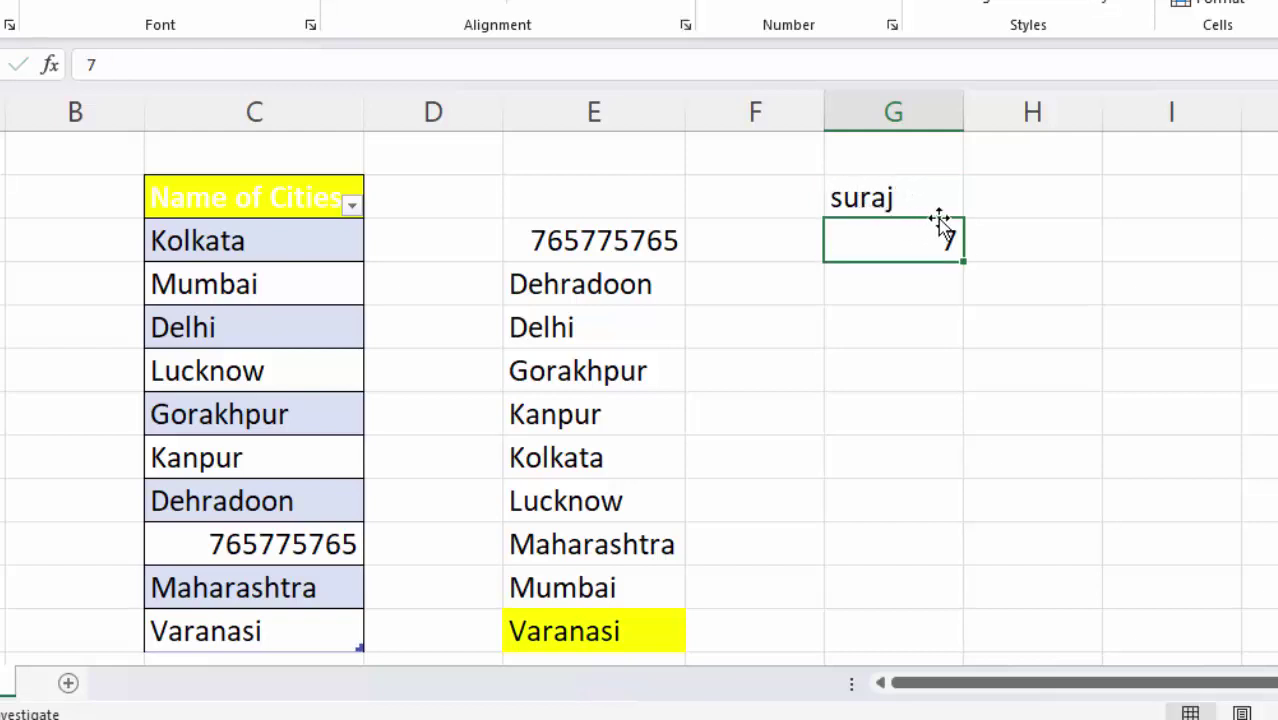
click(1048, 201)
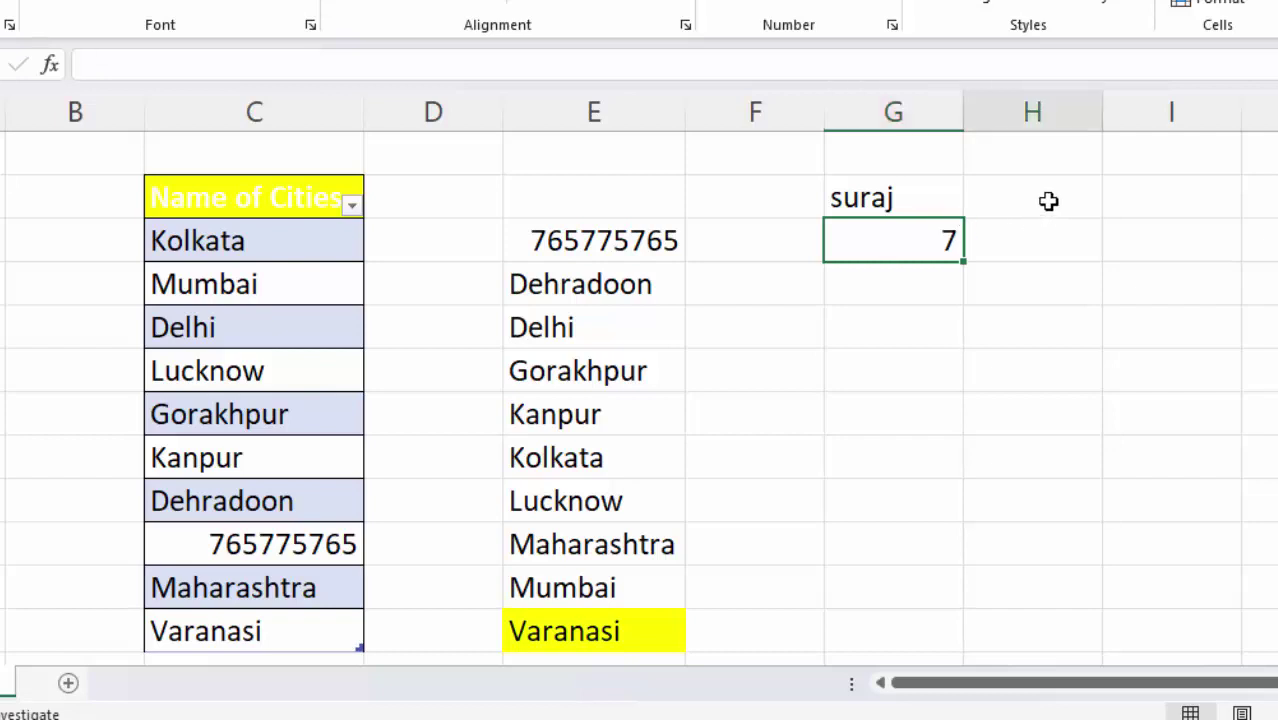
text(8.)
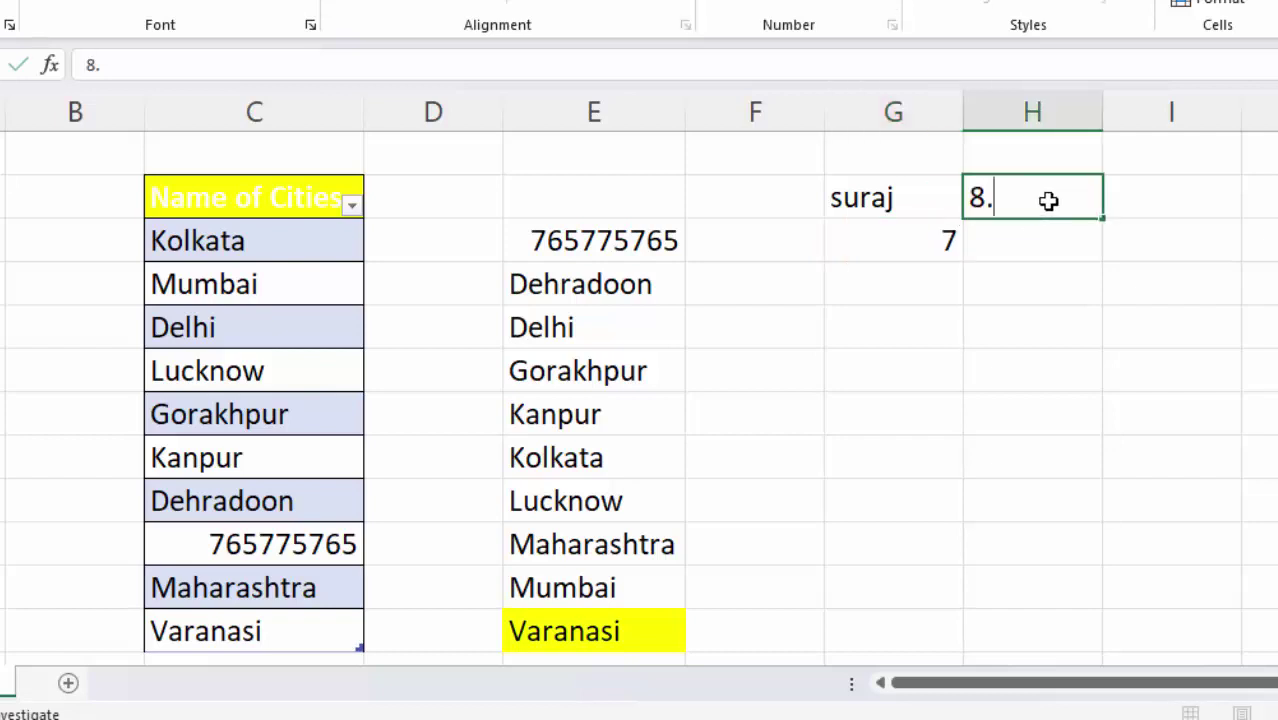
text(88)
key(Return)
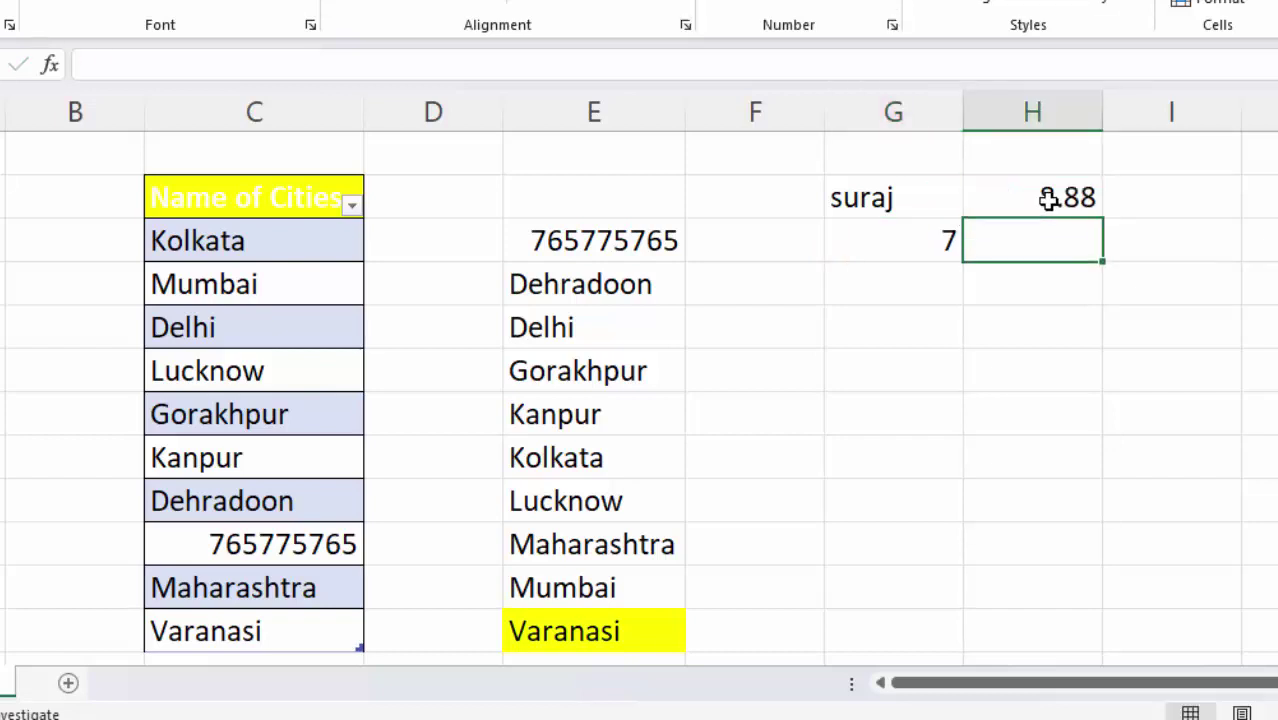